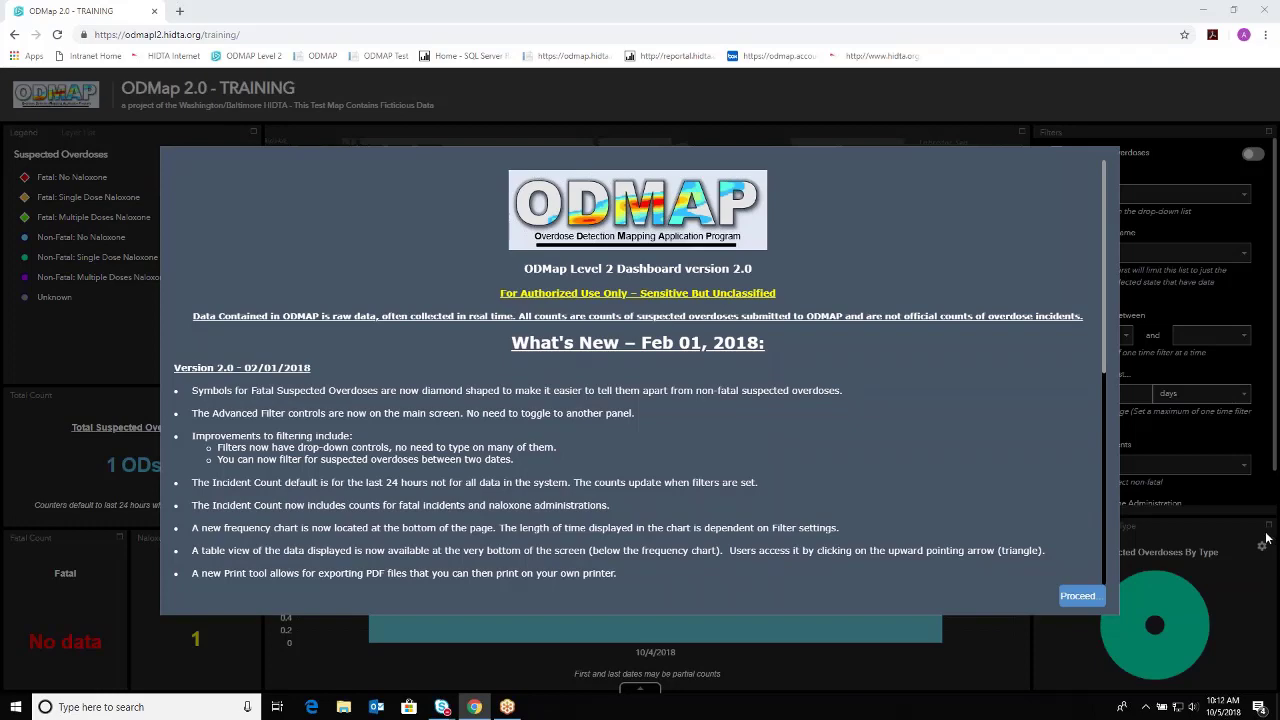
# - Scroll down and back up through the Feb 01, 2018 version 2.0 What's New notes
pyautogui.scroll(-1, 988, 500)
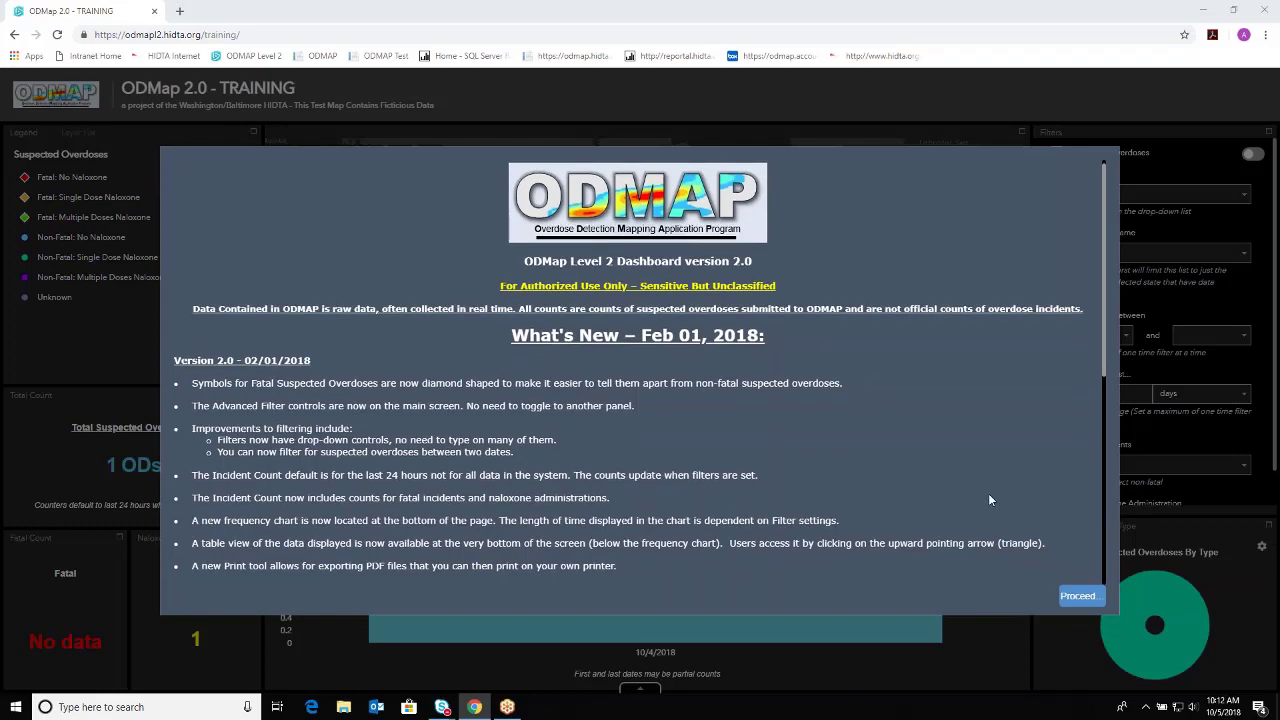
pyautogui.scroll(1, 985, 497)
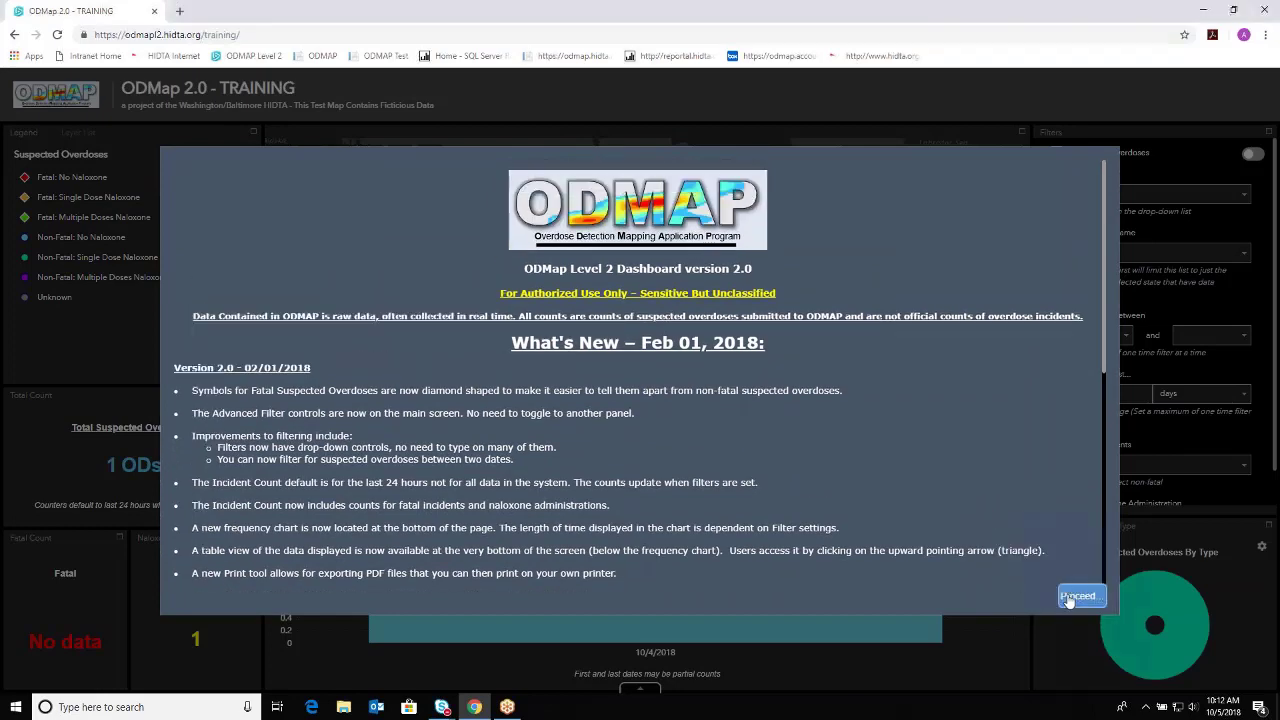
# - Dismiss the What's New notice with Proceed to reveal the ODMAP 2.0 dashboard
pyautogui.click(1078, 596)
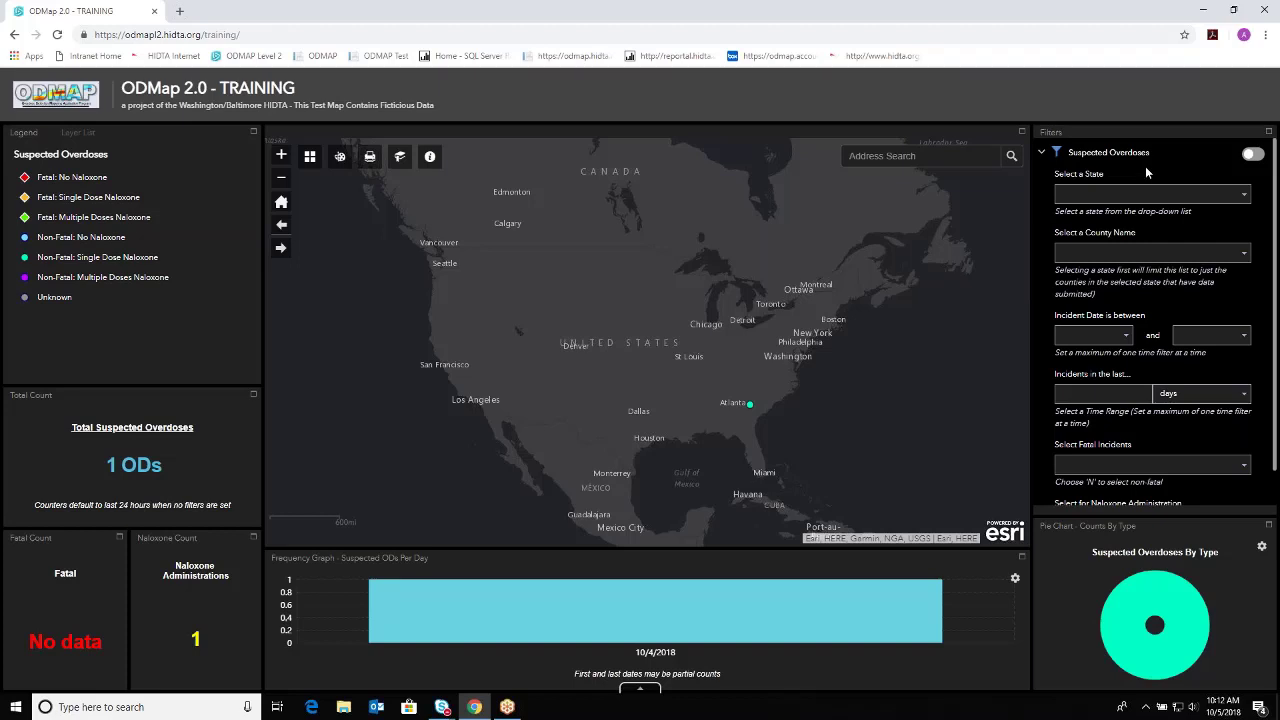
# - Switch on the Suspected Overdoses layer, loading 5,805 ODs nationwide
pyautogui.click(1251, 156)
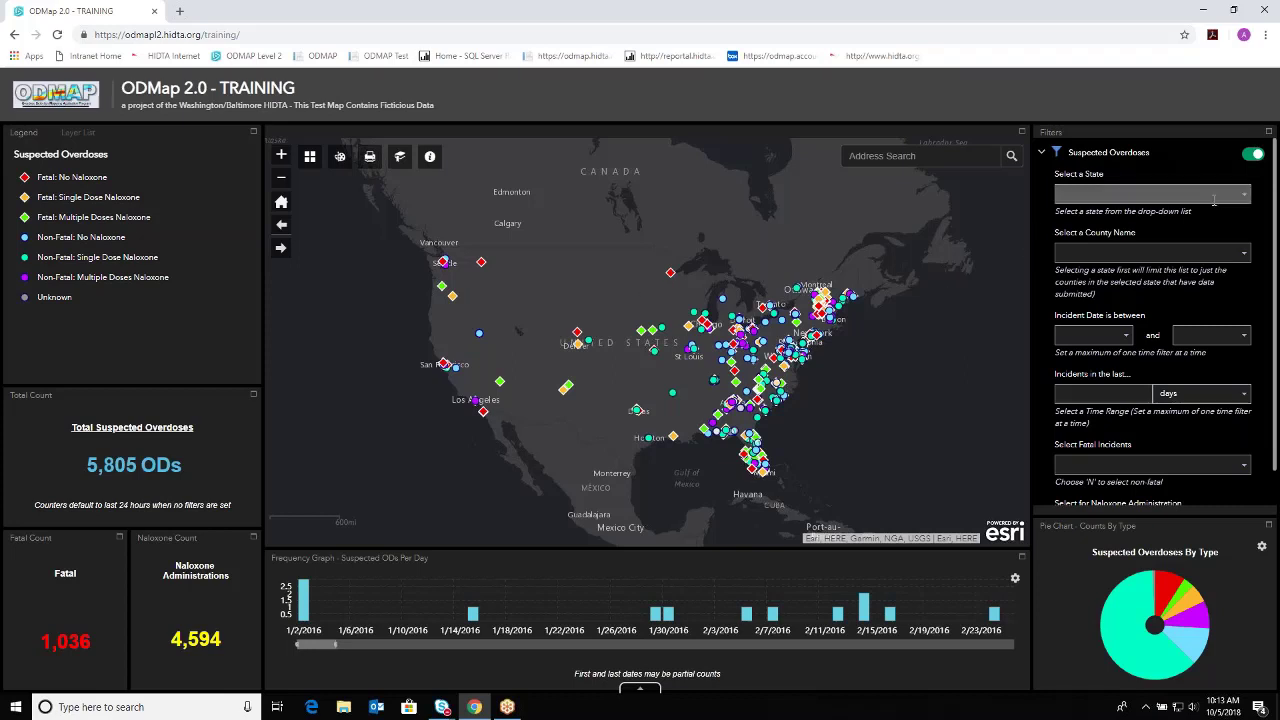
# - Filter the suspected overdoses to Maryland (1,031 ODs) and zoom the map toward the state
pyautogui.click(1245, 197)
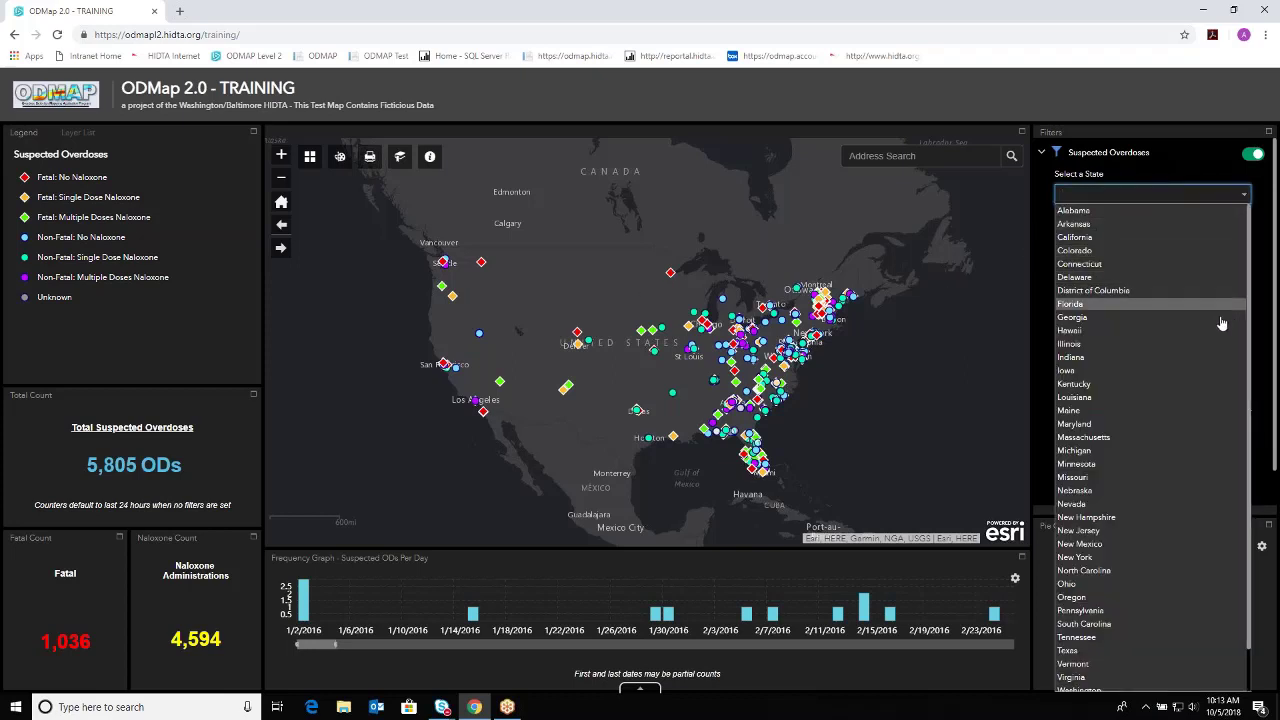
pyautogui.click(1170, 426)
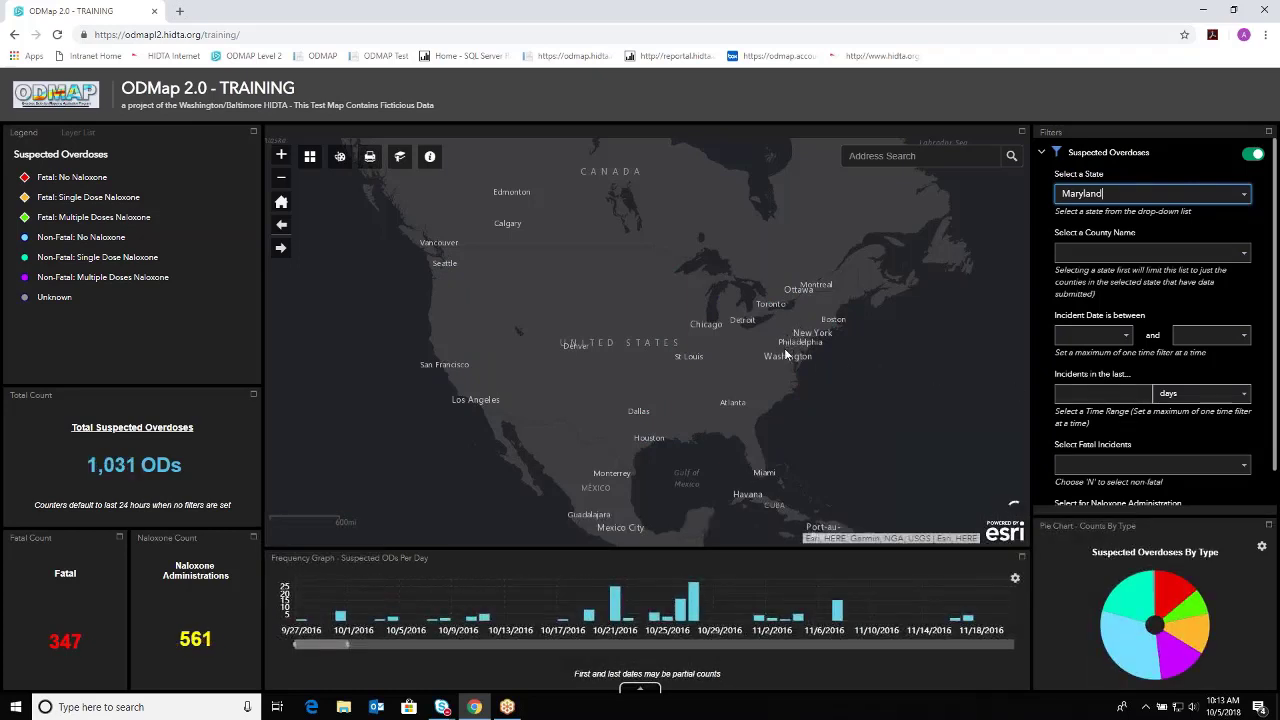
pyautogui.scroll(1, 786, 354)
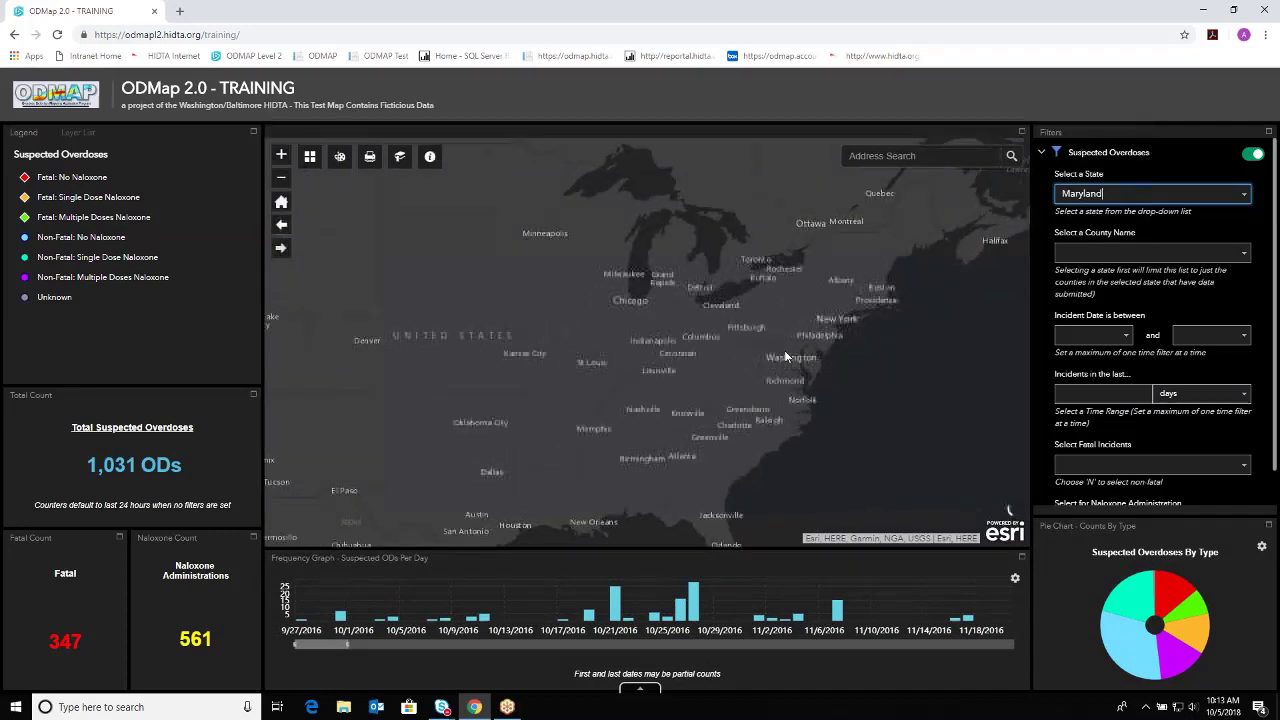
pyautogui.scroll(1, 787, 357)
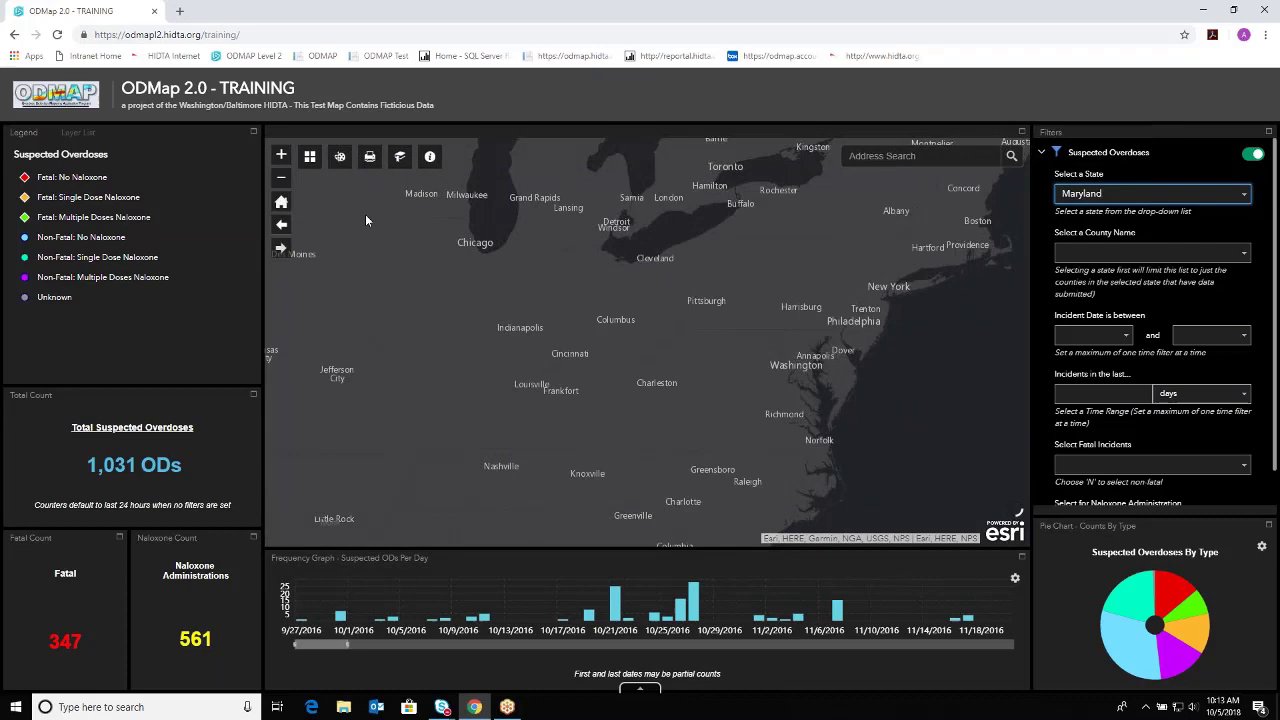
# - Zoom and pan the map to frame the Baltimore–Columbia overdose cluster
pyautogui.click(282, 158)
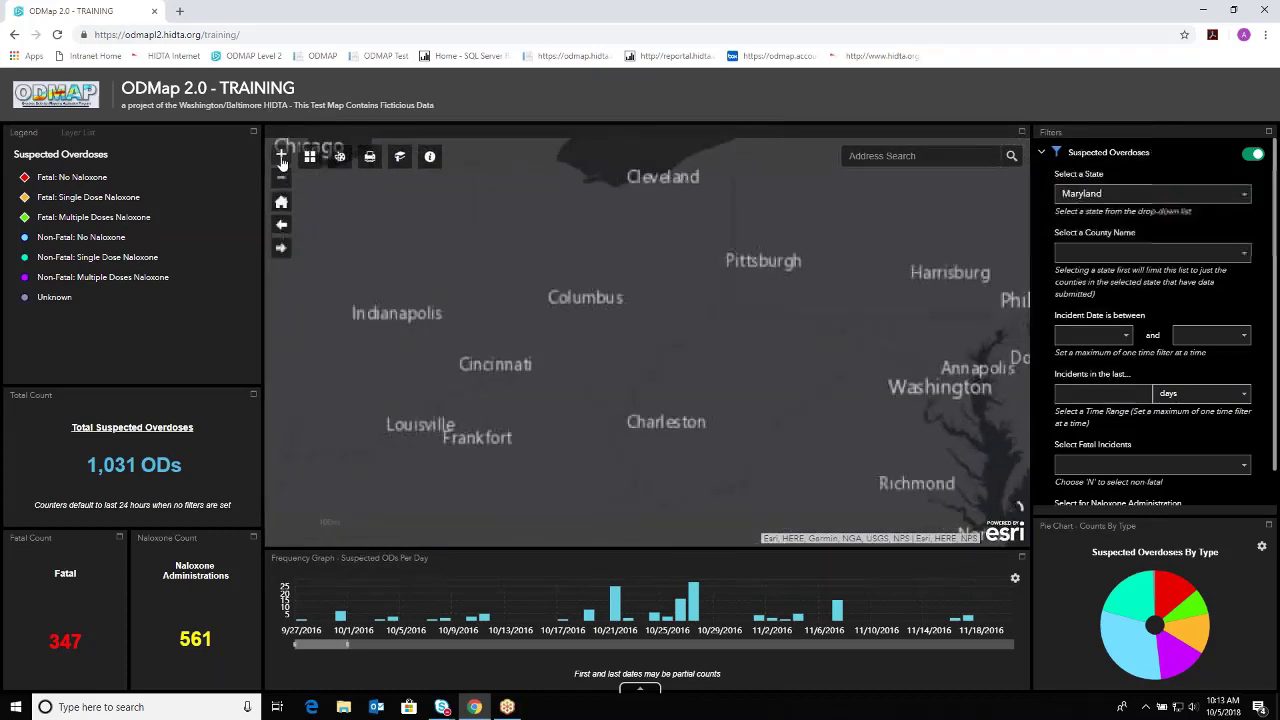
pyautogui.moveTo(690, 363); pyautogui.dragTo(569, 386)
pyautogui.click(282, 158)
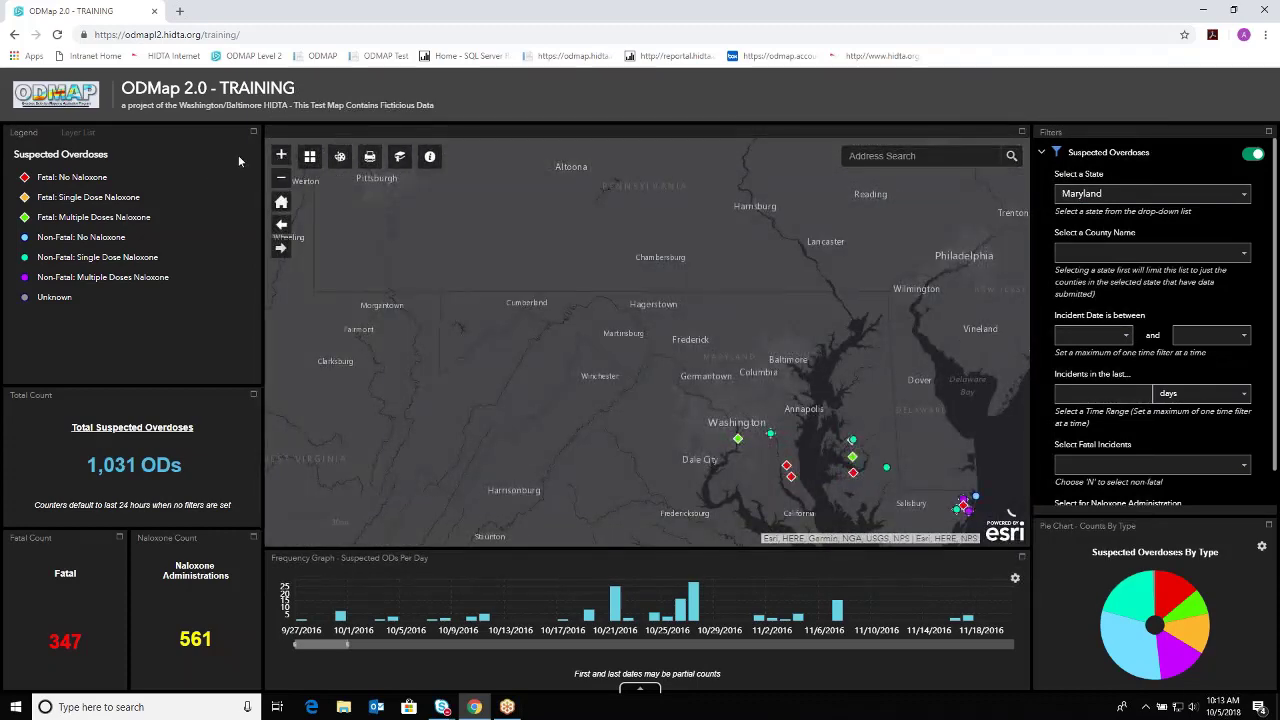
pyautogui.click(282, 157)
pyautogui.moveTo(522, 357); pyautogui.dragTo(408, 240)
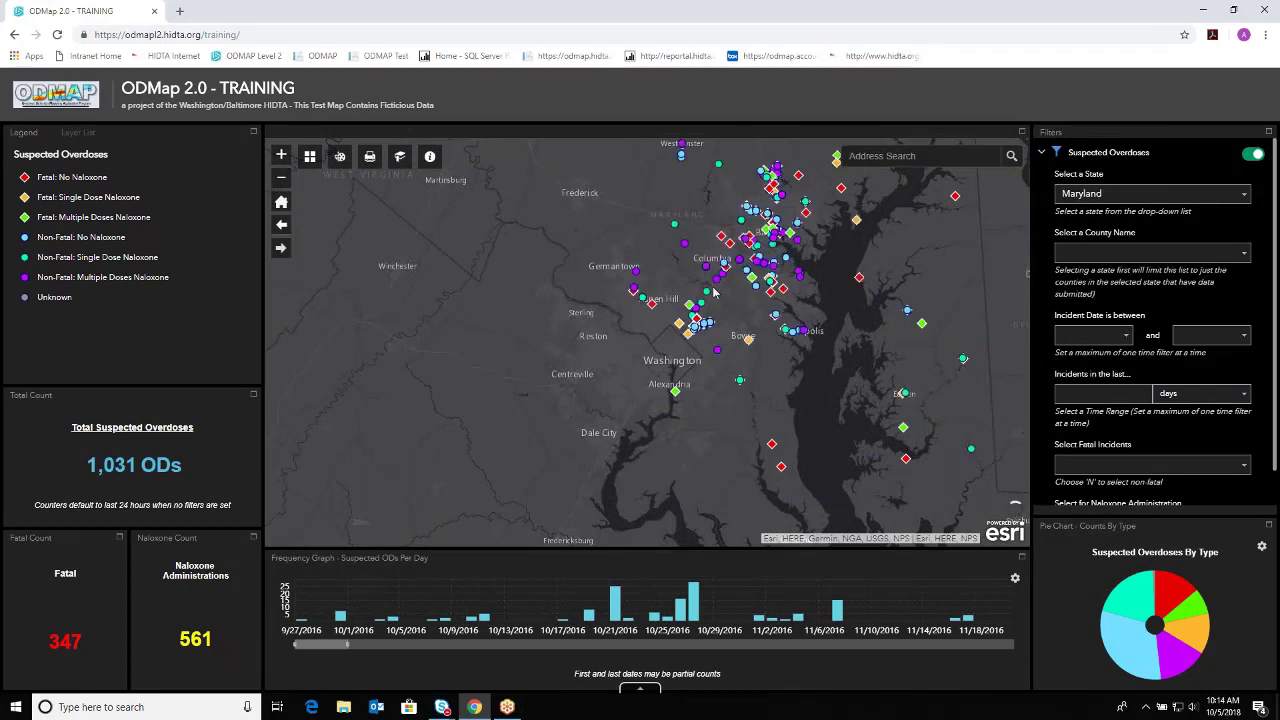
pyautogui.moveTo(702, 230); pyautogui.dragTo(785, 270)
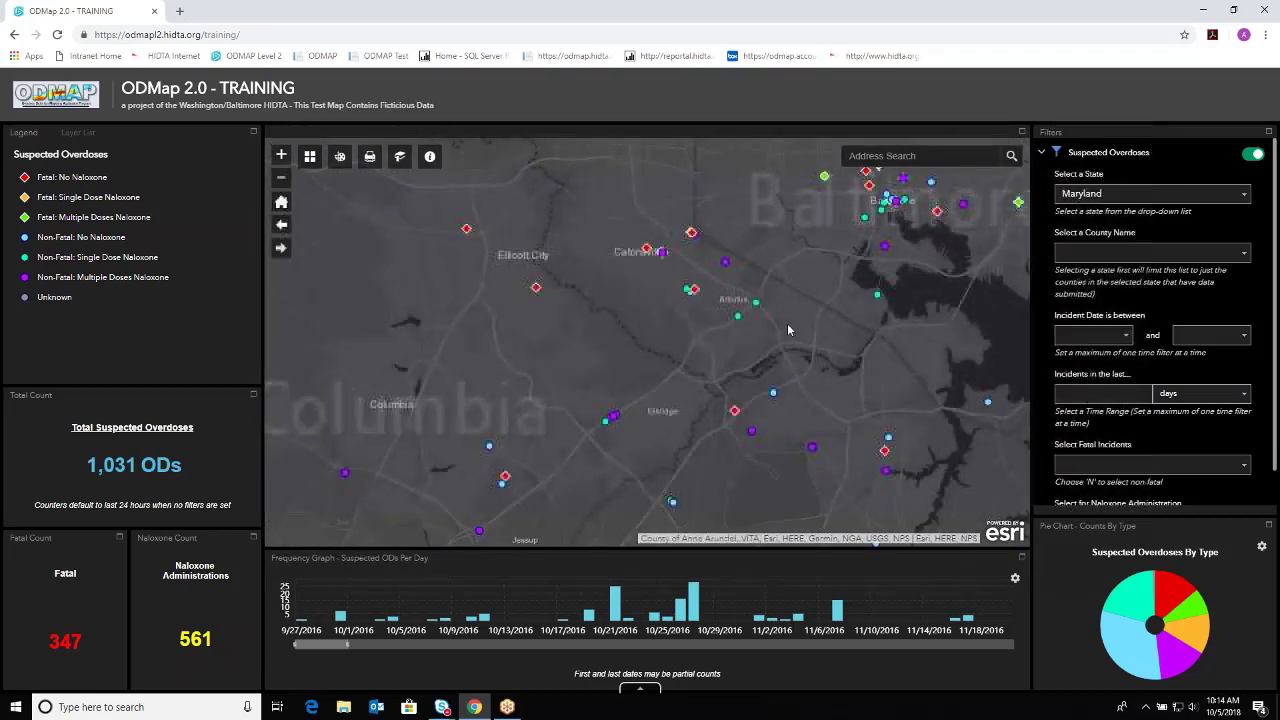
pyautogui.moveTo(851, 346); pyautogui.dragTo(734, 323)
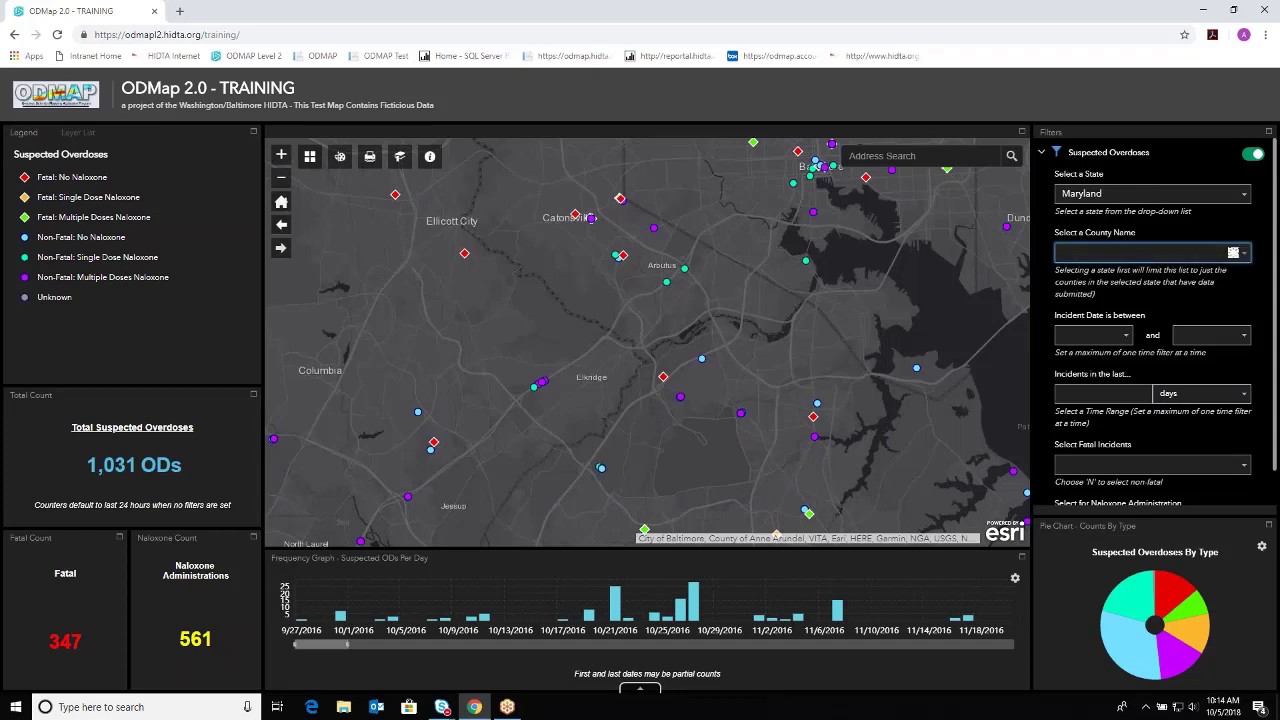
# - Filter to Prince George's County (581 ODs) and pan the map to its markers near Washington
pyautogui.click(1236, 252)
pyautogui.click(1152, 429)
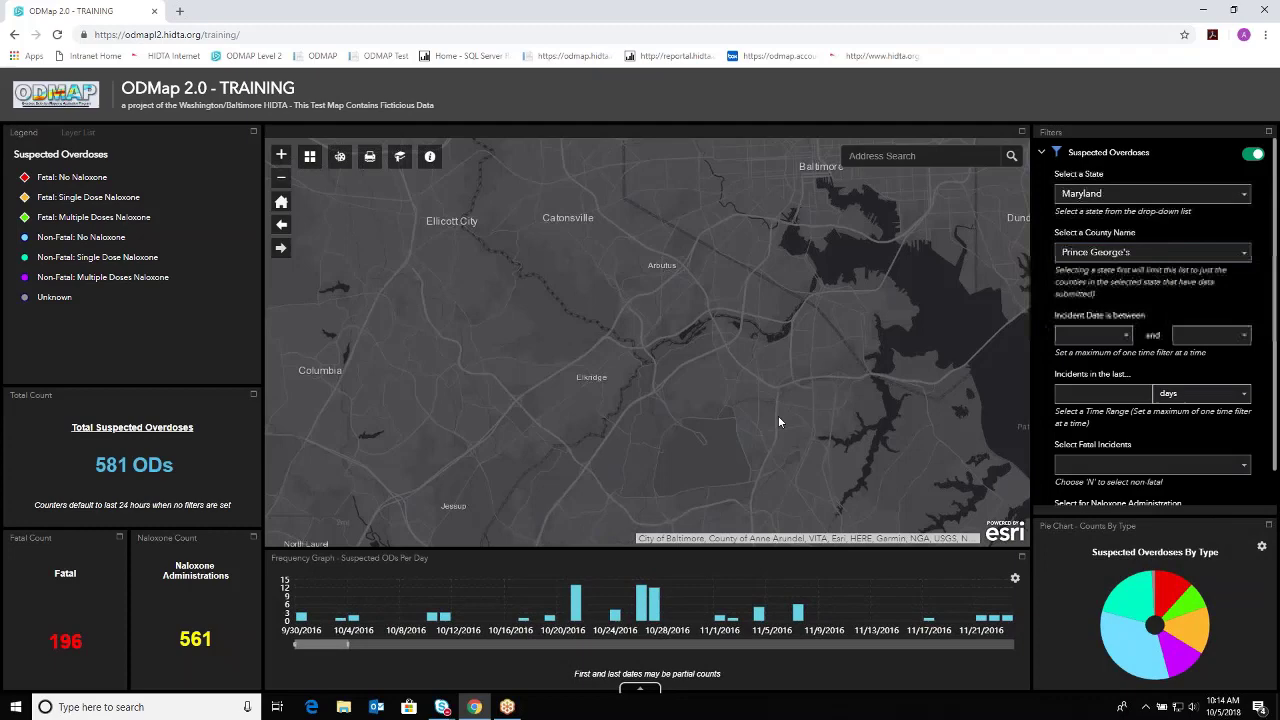
pyautogui.scroll(-1, 775, 418)
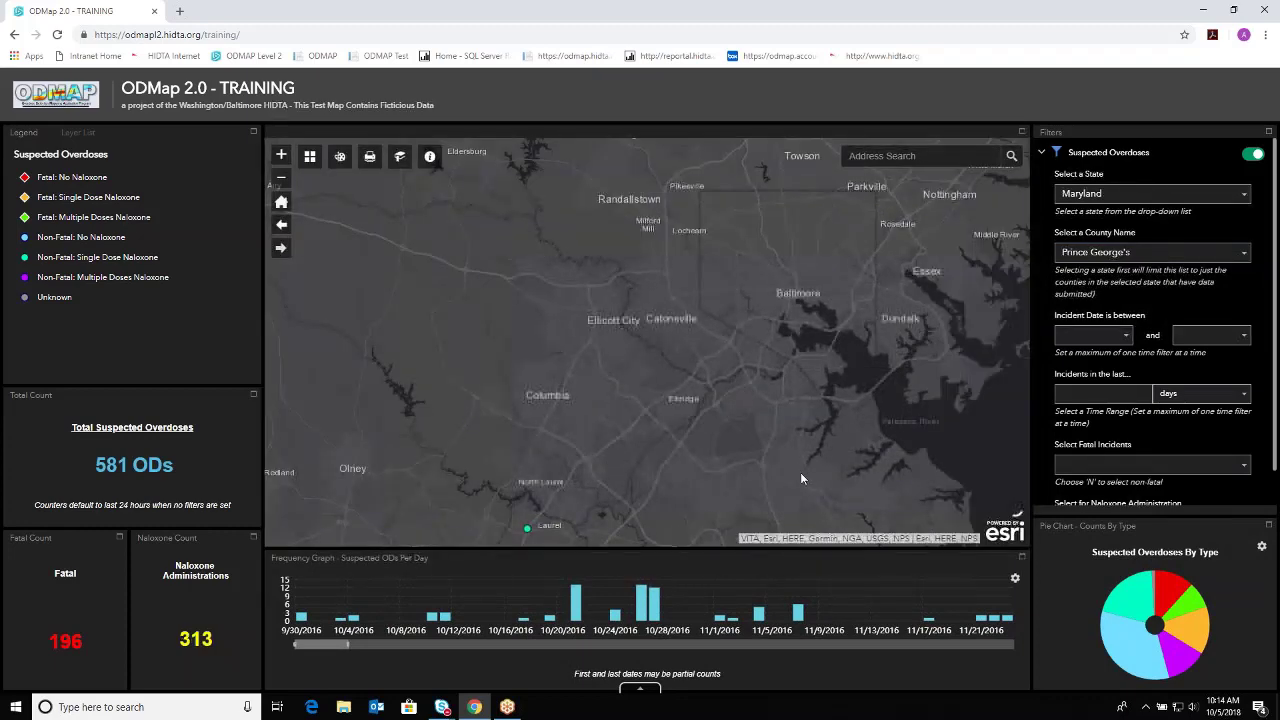
pyautogui.moveTo(832, 473); pyautogui.dragTo(836, 211)
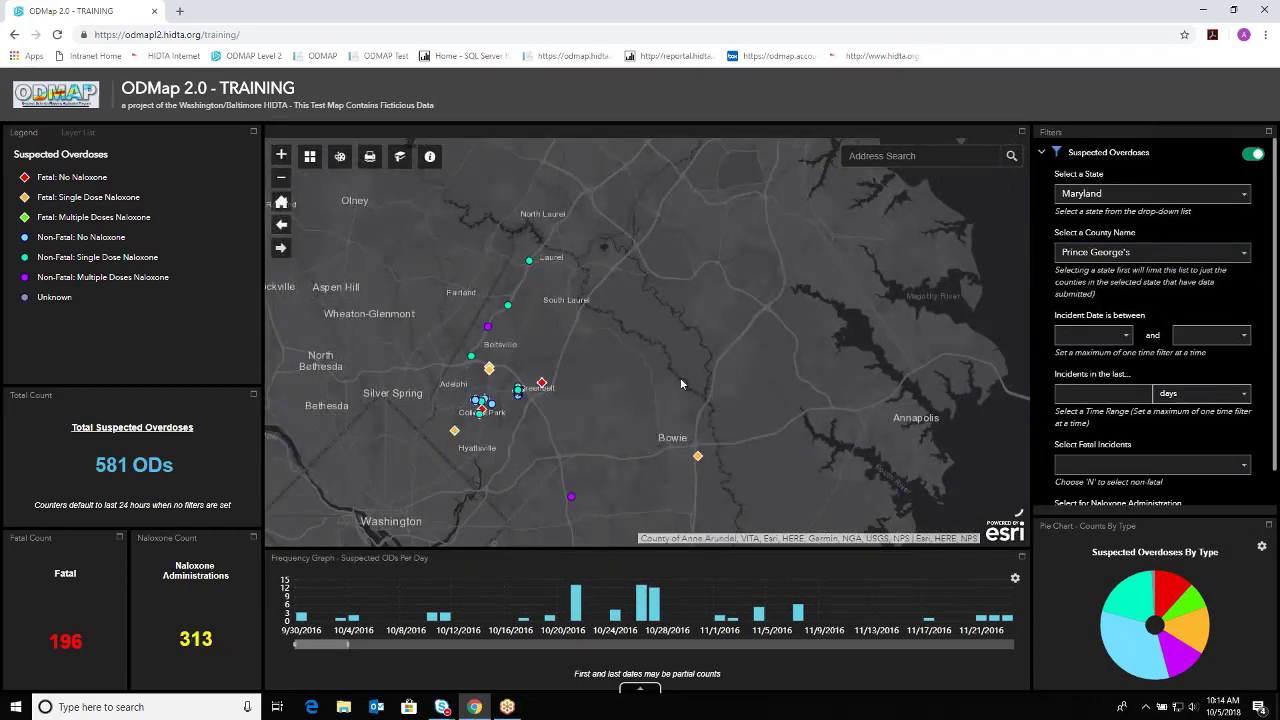
pyautogui.moveTo(690, 307); pyautogui.dragTo(747, 191)
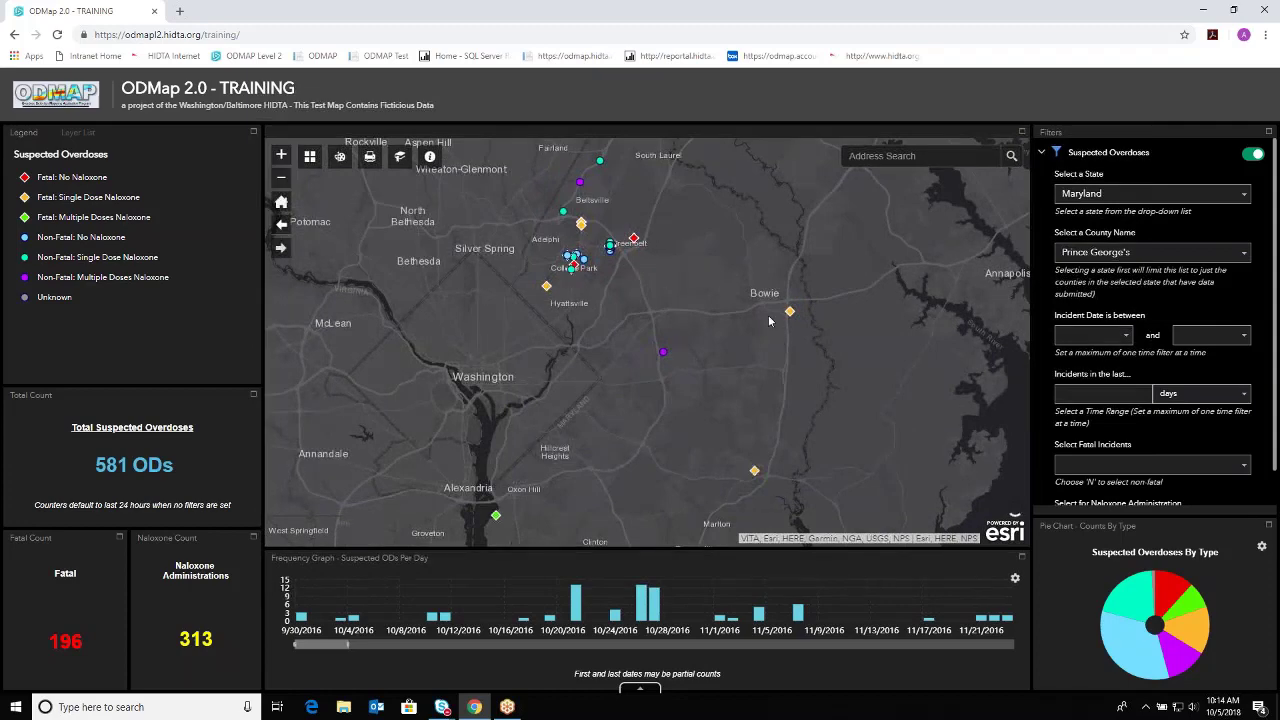
pyautogui.moveTo(841, 390); pyautogui.dragTo(876, 421)
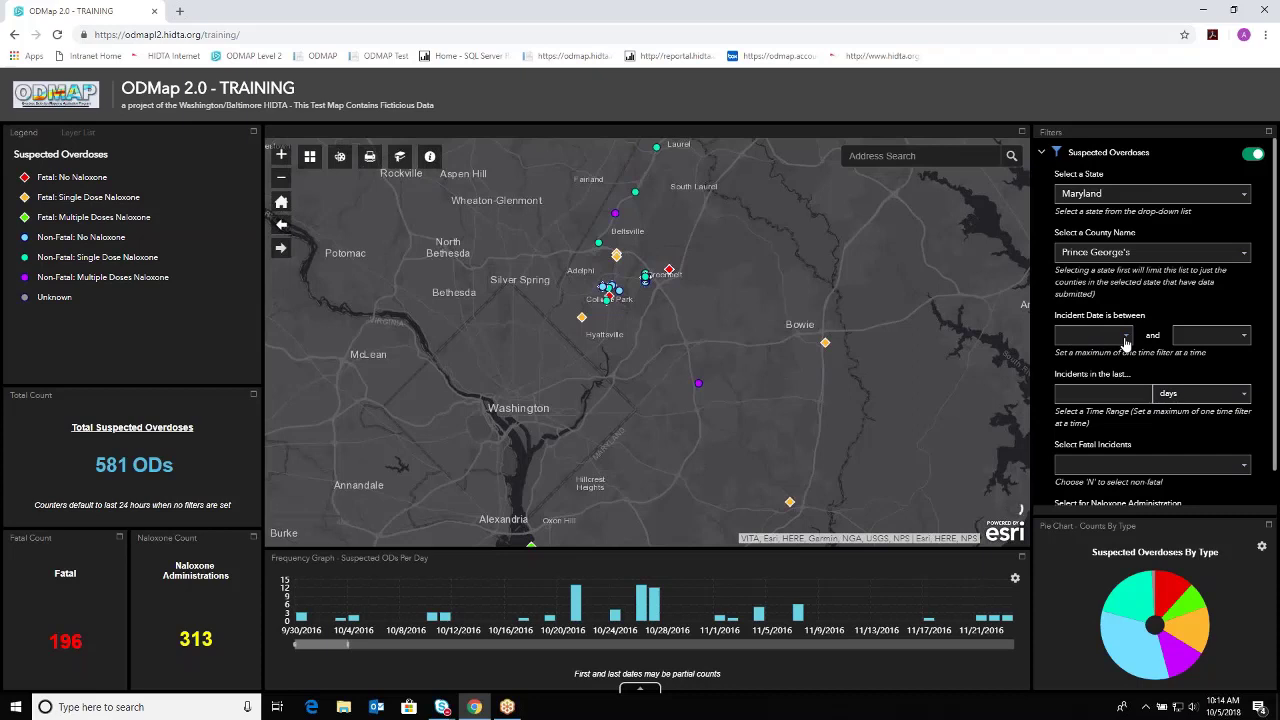
# - Restrict incidents to the last 2 days, leaving 2 ODs, 0 fatal and 2 naloxone
pyautogui.click(1100, 395)
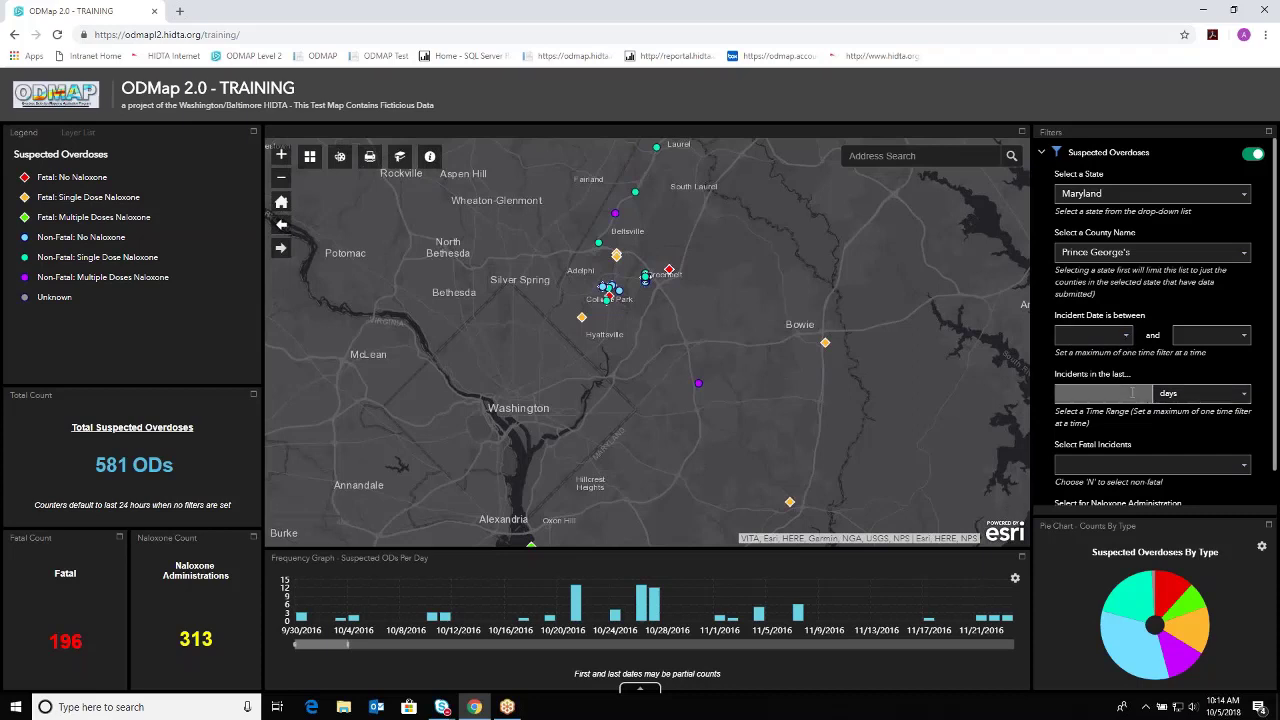
pyautogui.click(1230, 398)
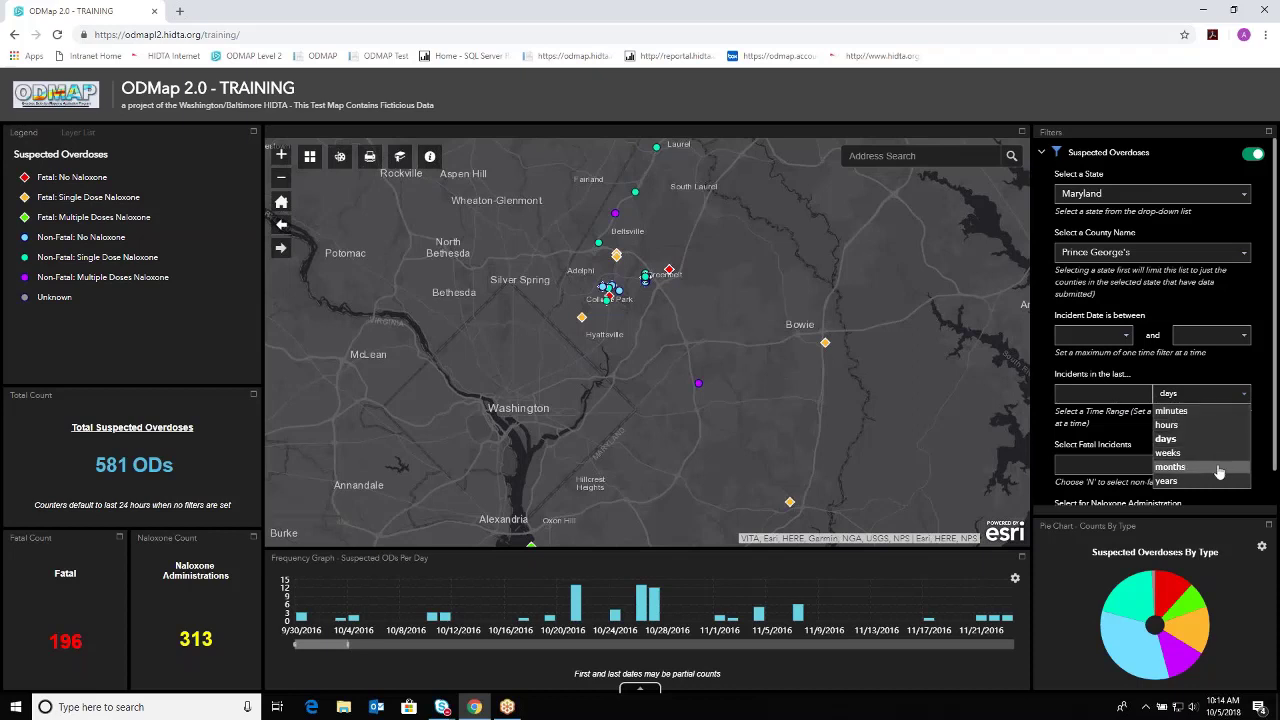
pyautogui.click(1166, 439)
pyautogui.click(1096, 396)
pyautogui.write('2')
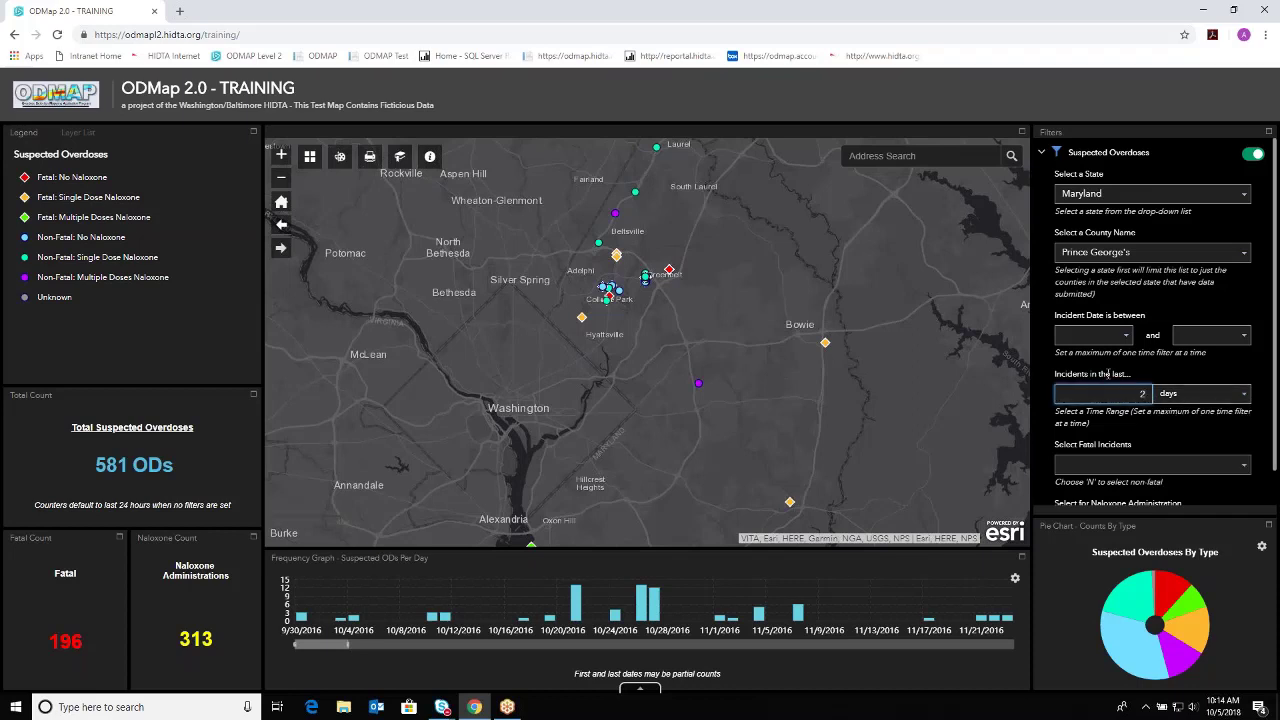
pyautogui.moveTo(1137, 363); pyautogui.dragTo(1140, 370)
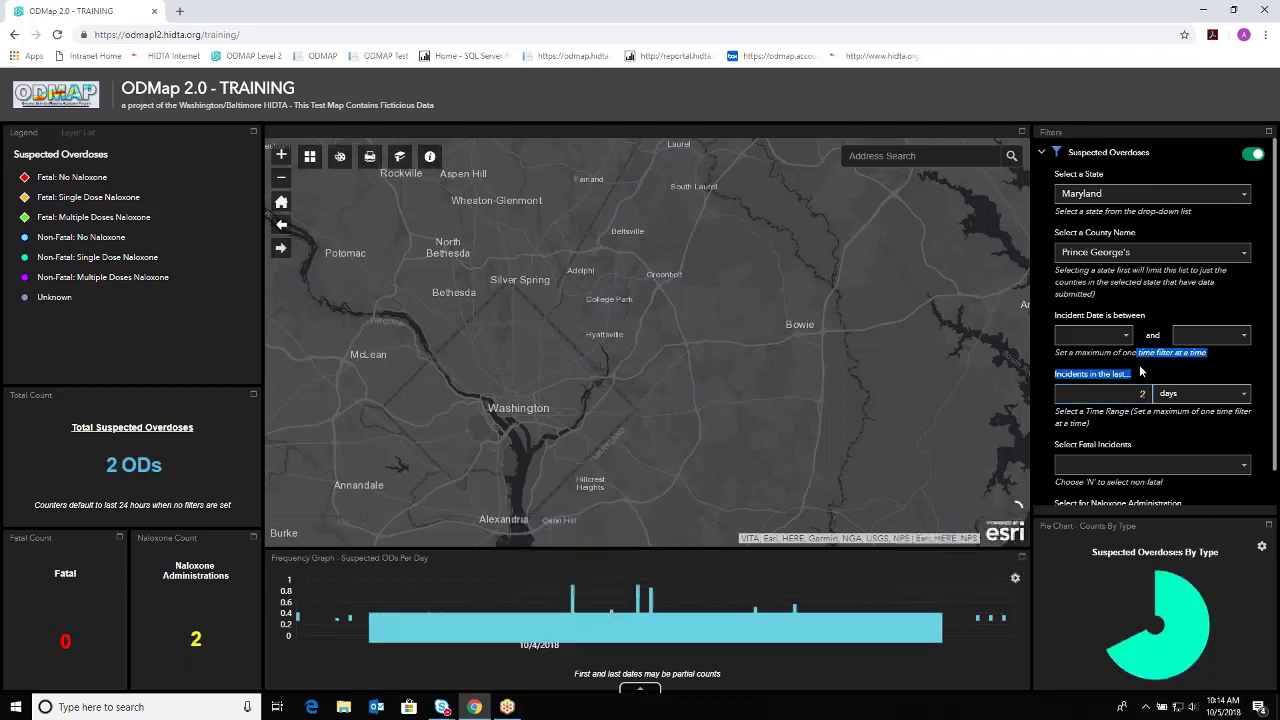
pyautogui.click(1140, 371)
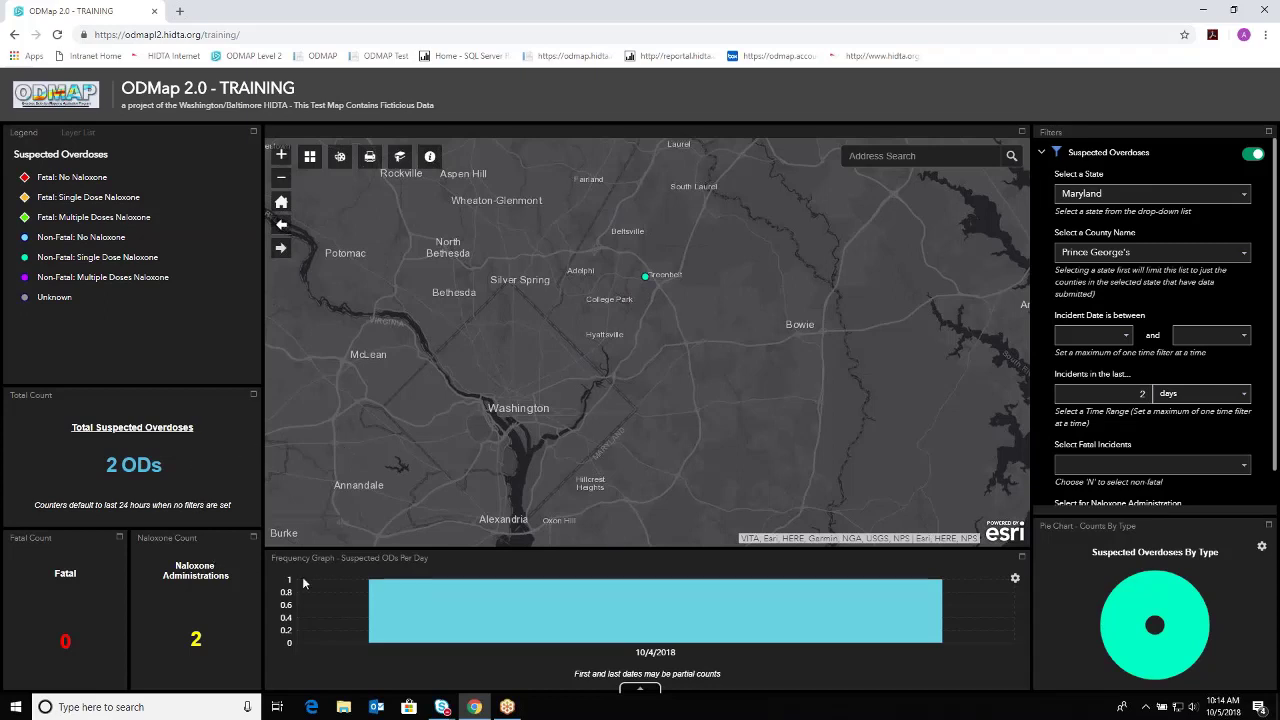
pyautogui.moveTo(372, 600)
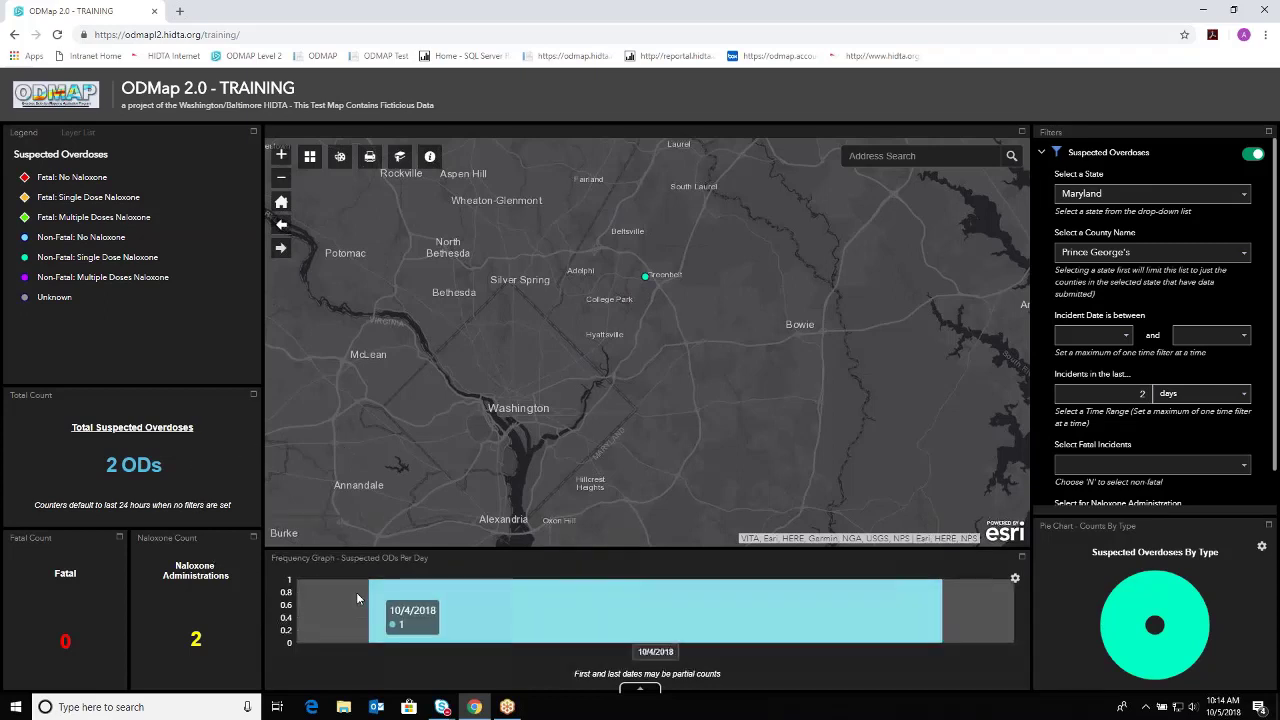
pyautogui.click(644, 275)
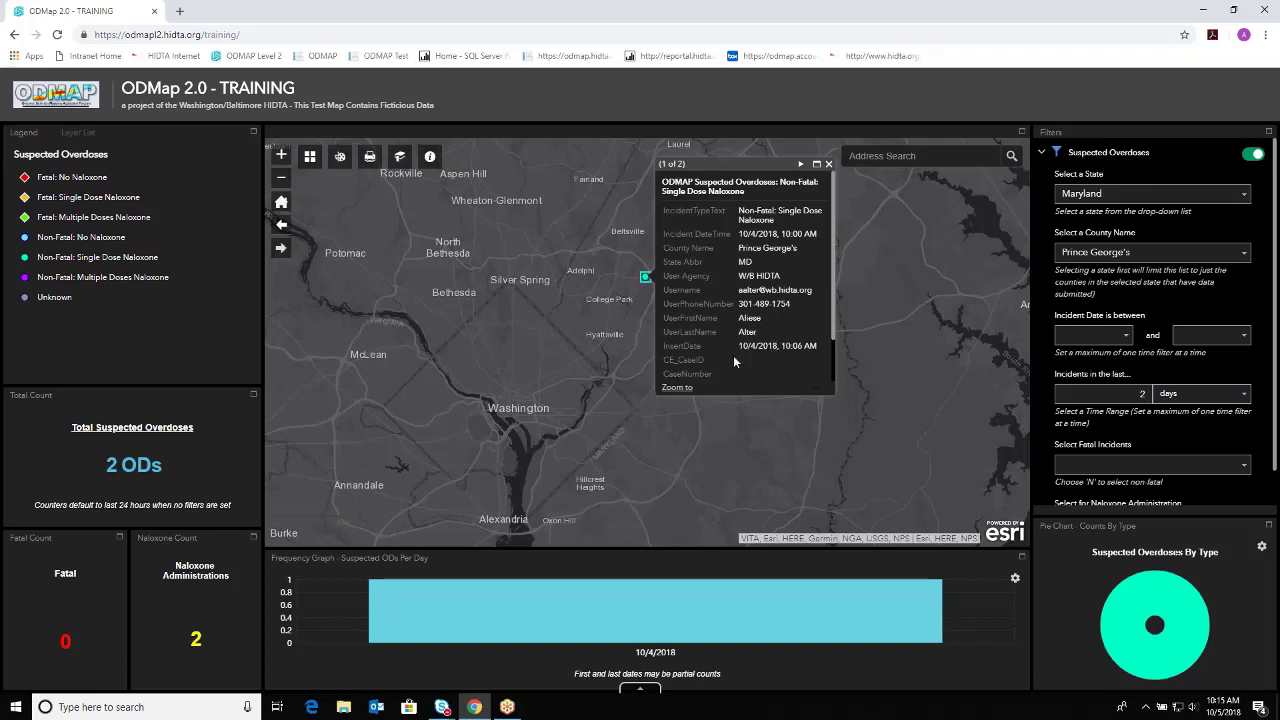
pyautogui.scroll(-2, 714, 365)
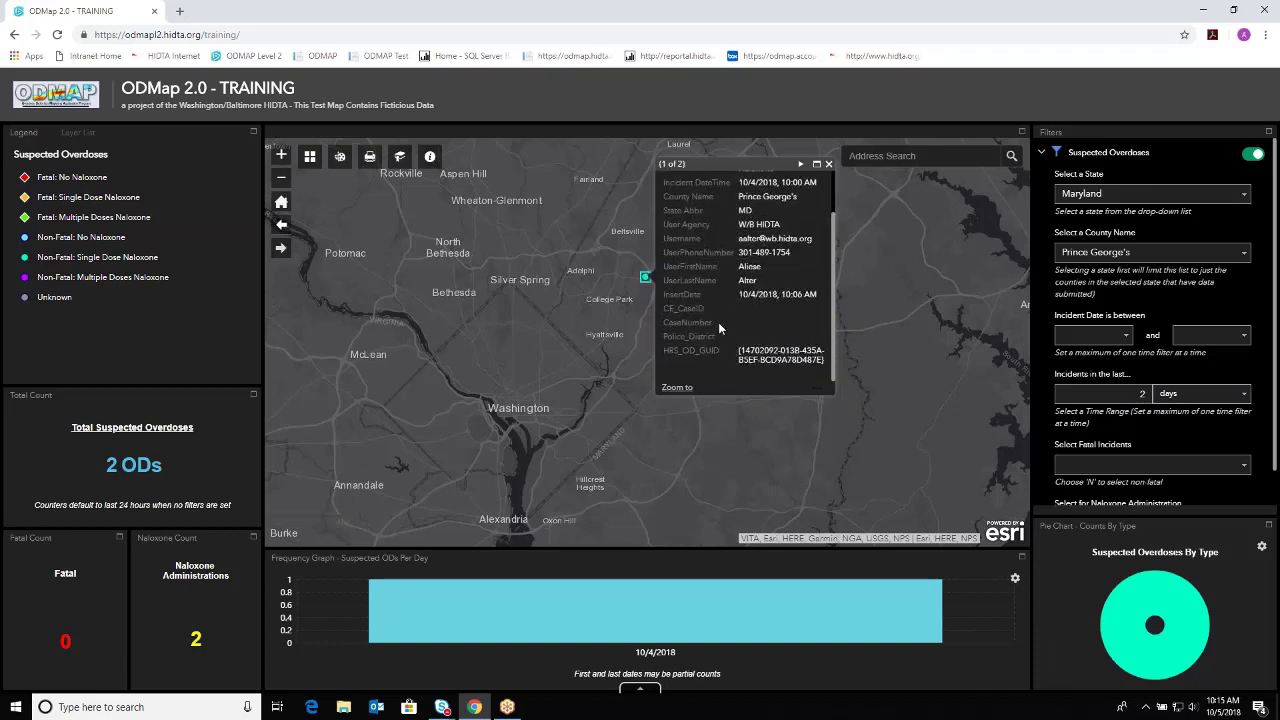
pyautogui.scroll(1, 718, 322)
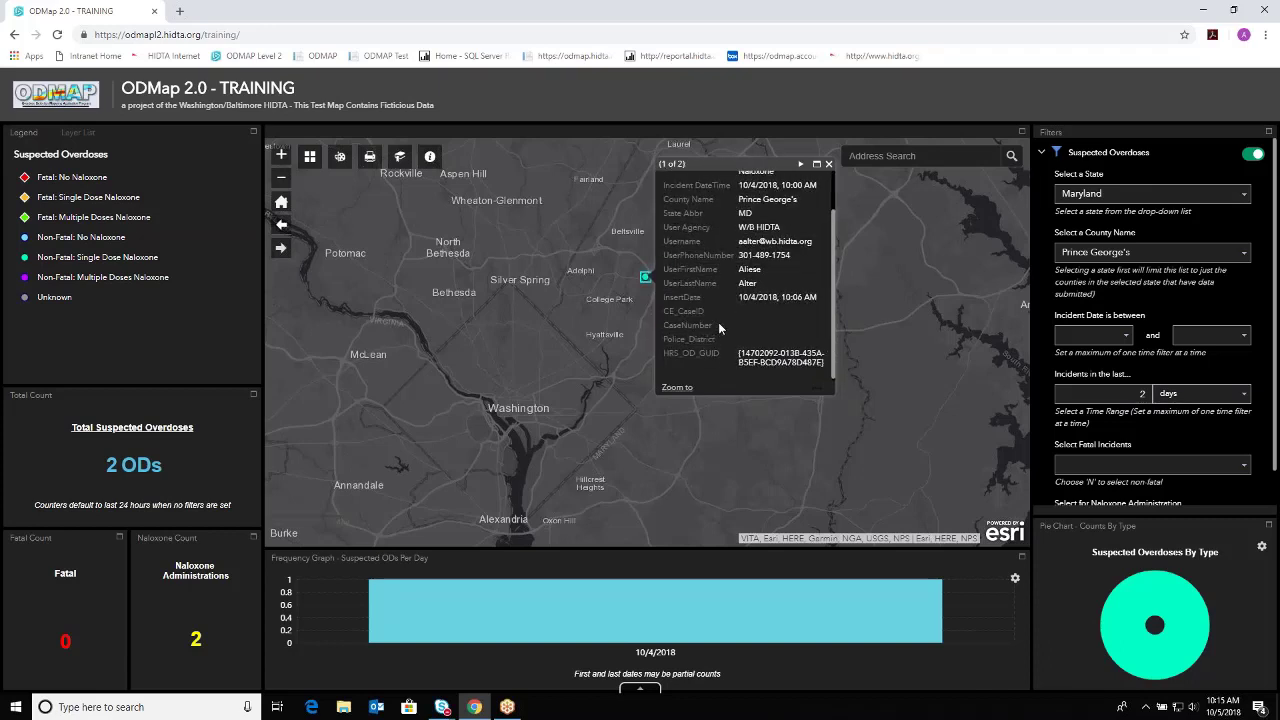
pyautogui.scroll(2, 718, 322)
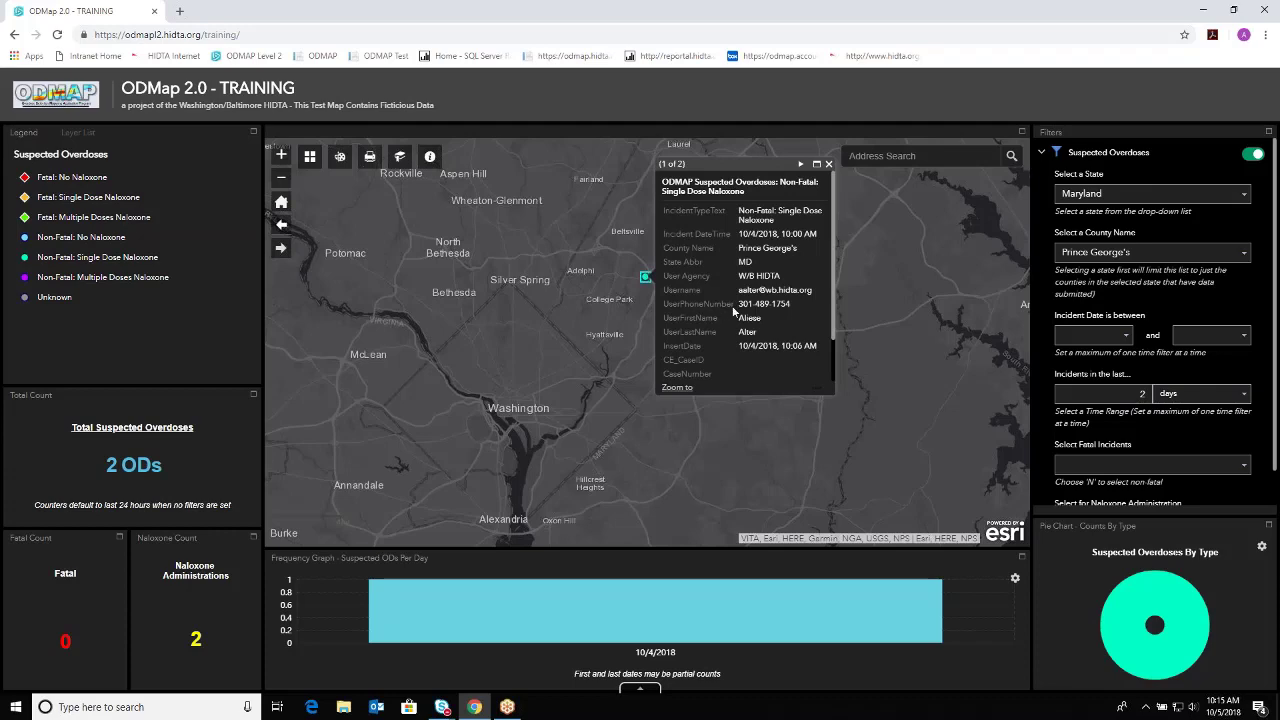
# - Zoom onto the Greenbelt overdose and open its details (W/B HIDTA, inserted 10/4/2018 10:06 AM)
pyautogui.click(828, 165)
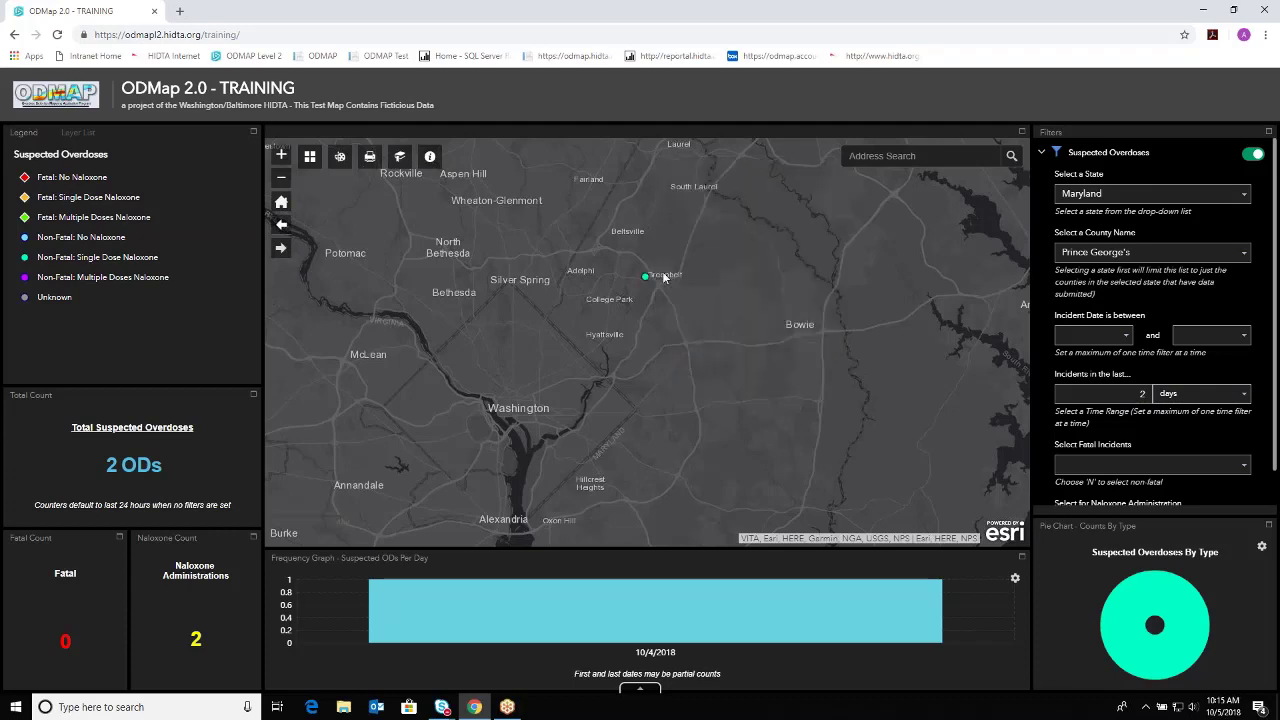
pyautogui.scroll(1, 651, 278)
pyautogui.scroll(1, 651, 278)
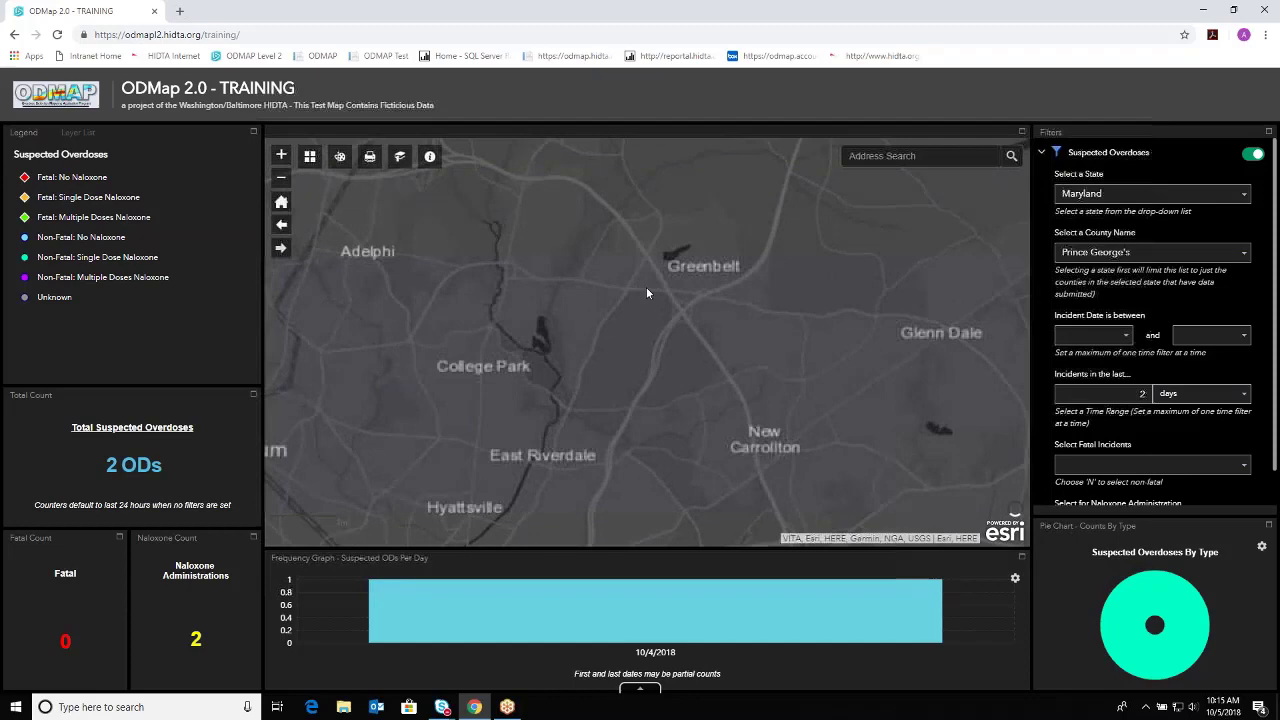
pyautogui.scroll(1, 645, 279)
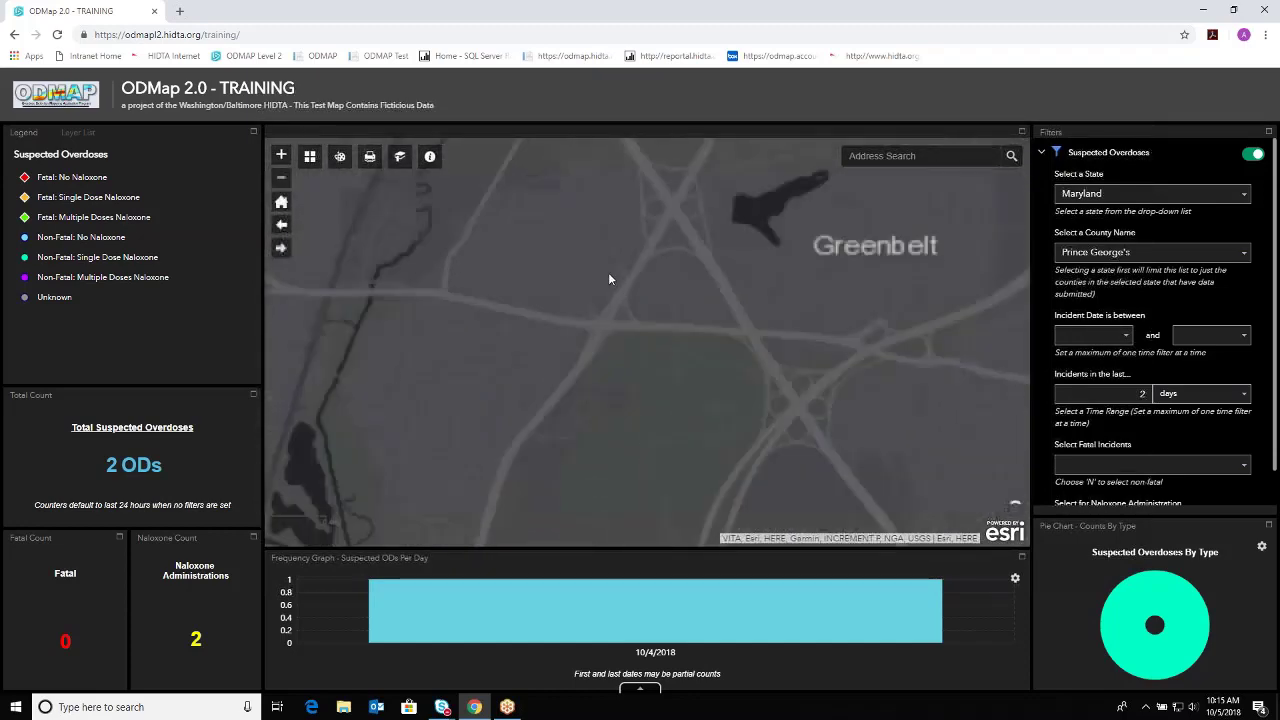
pyautogui.moveTo(614, 305); pyautogui.dragTo(636, 323)
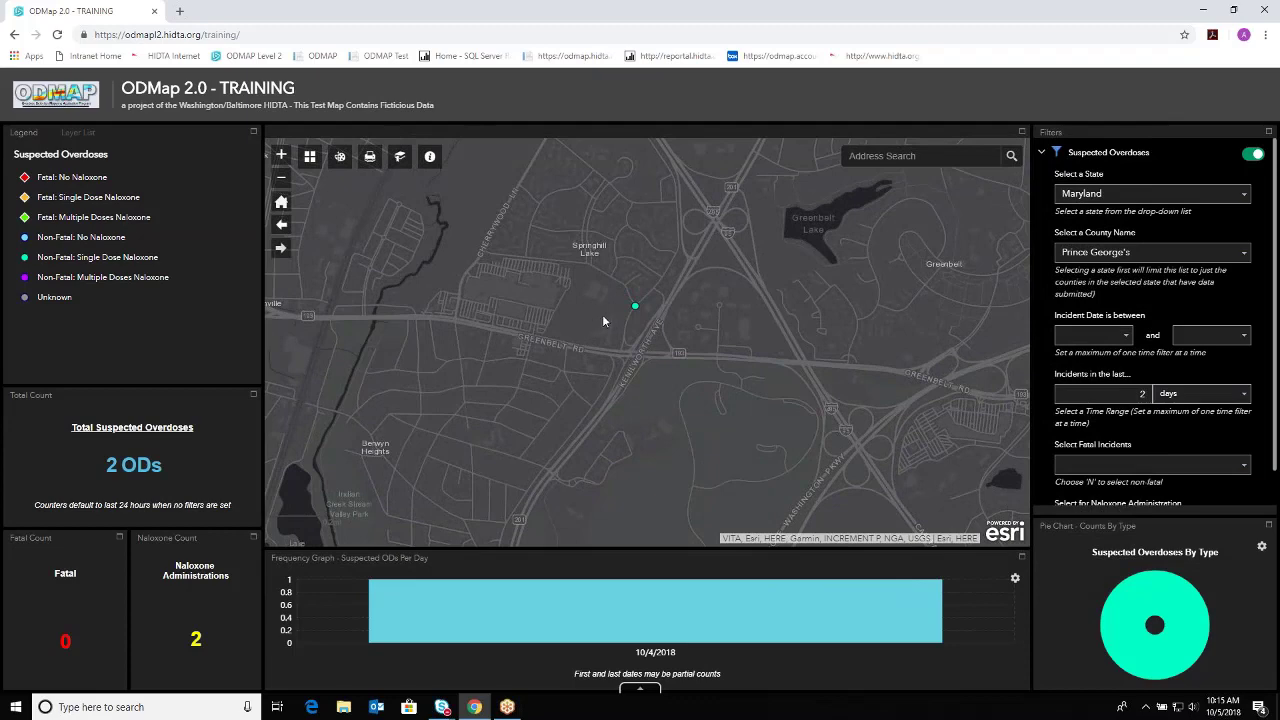
pyautogui.click(635, 307)
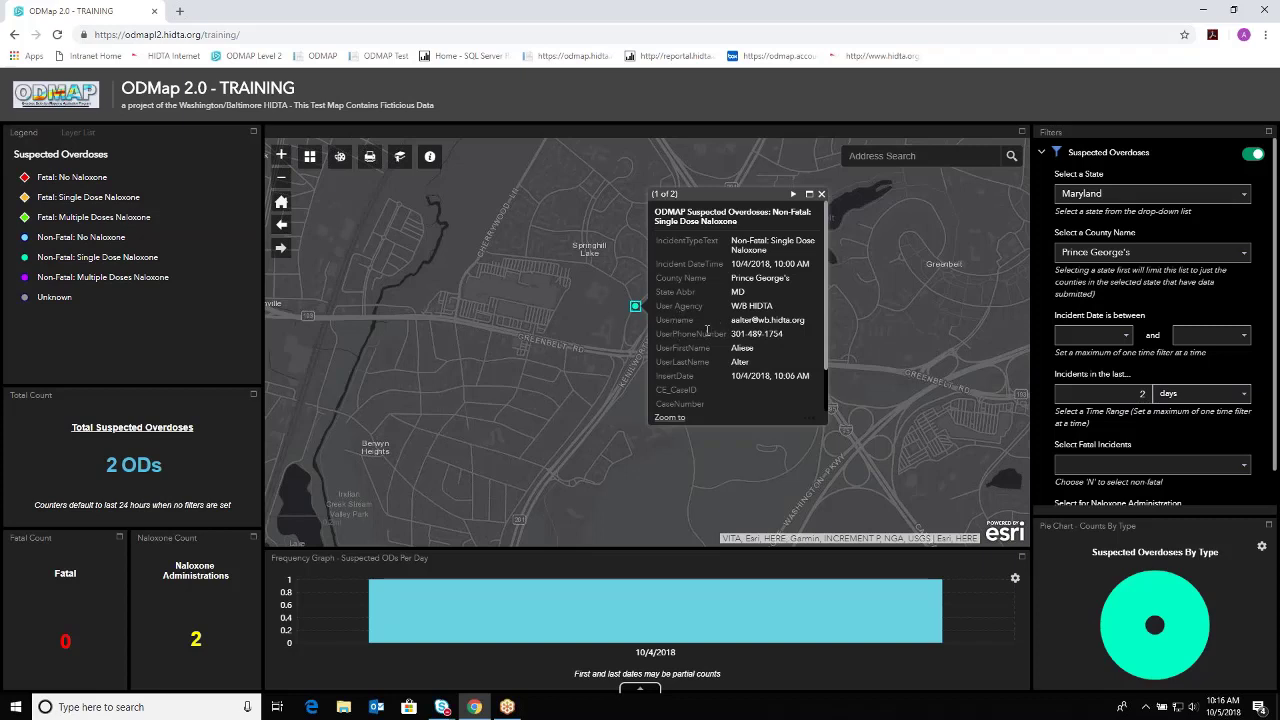
# - Review the Greenbelt incident's attribute list, then close its popup
pyautogui.scroll(-1, 707, 330)
pyautogui.scroll(-2, 707, 330)
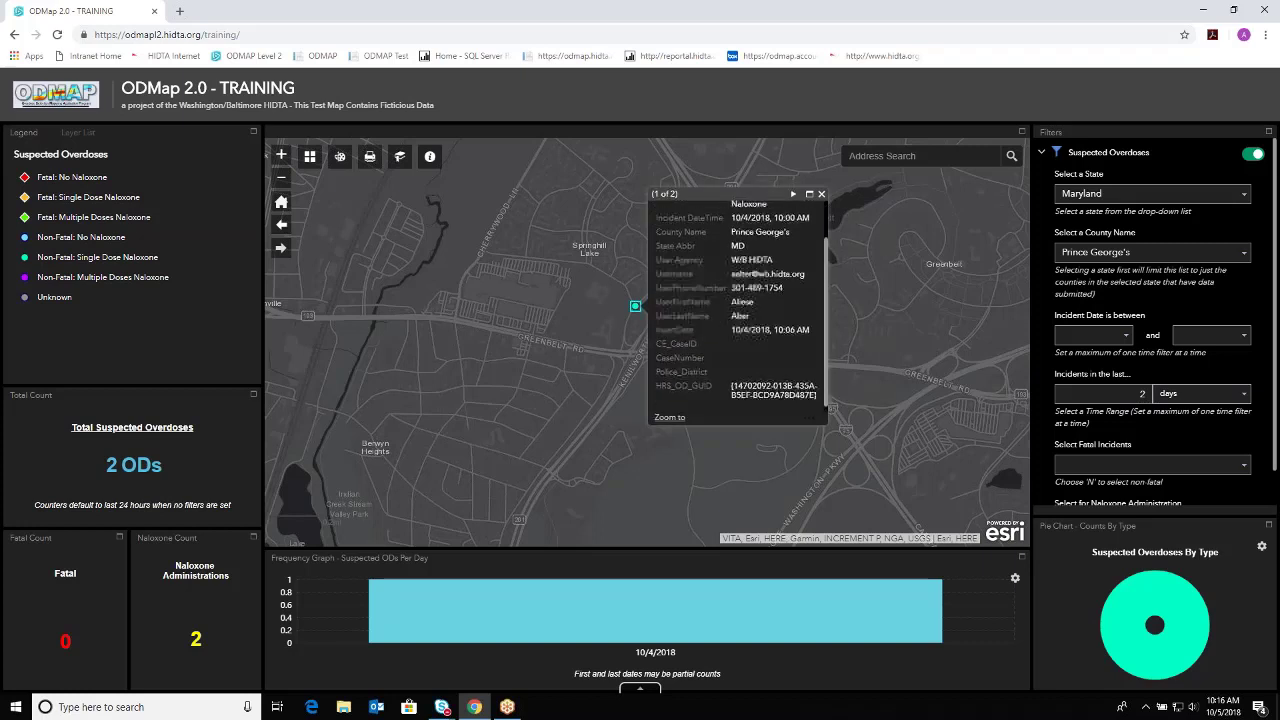
pyautogui.scroll(3, 707, 330)
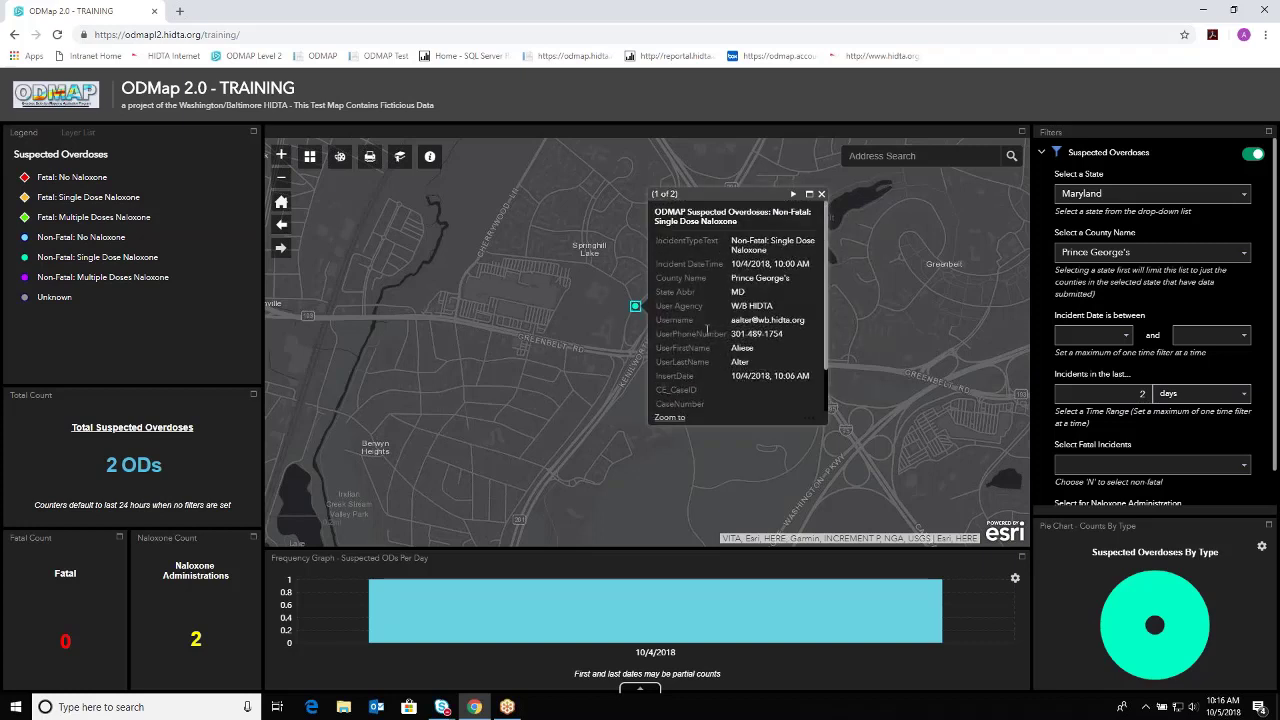
pyautogui.click(821, 195)
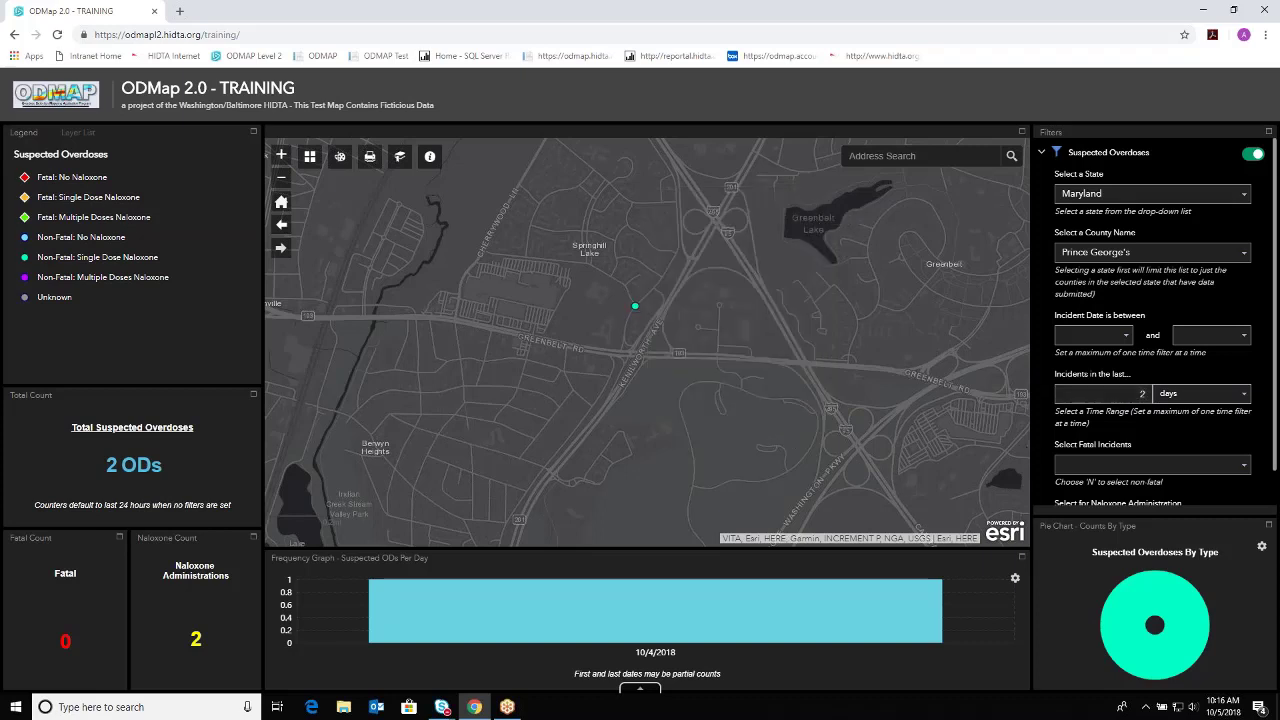
# - Preview the frequency graph full-page, then widen the incident window to 20 days
pyautogui.click(1021, 556)
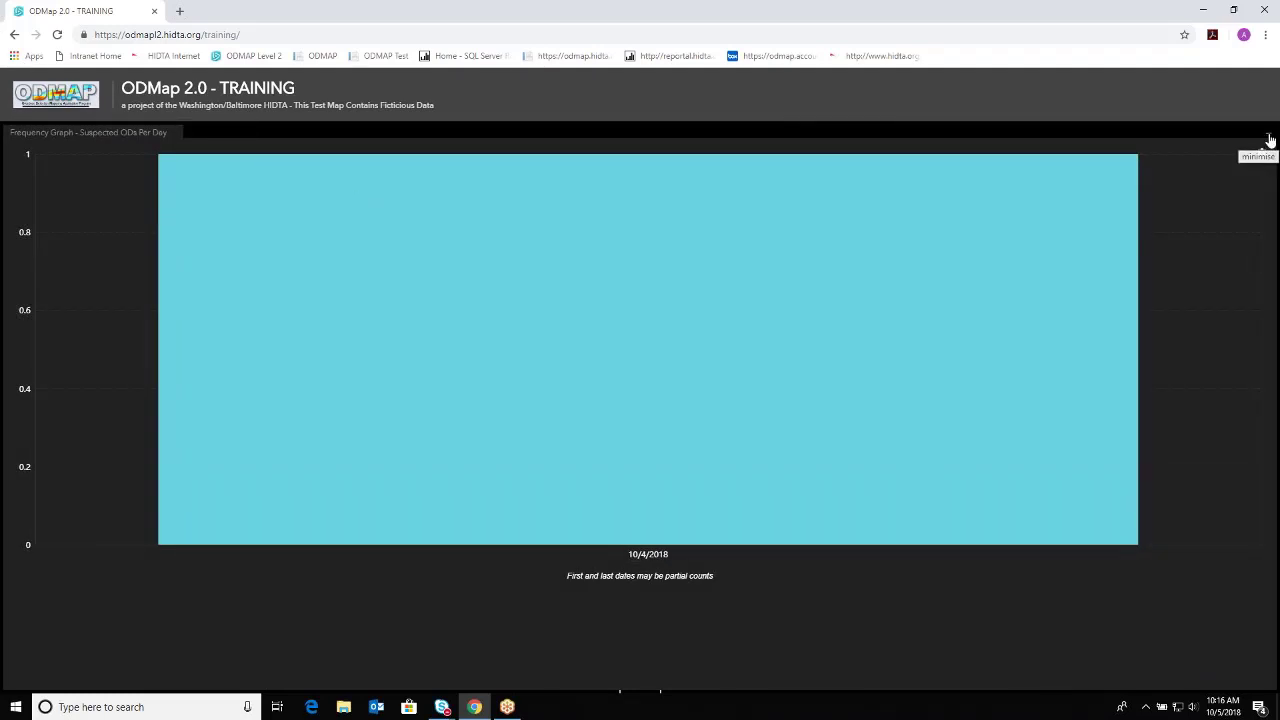
pyautogui.click(1268, 140)
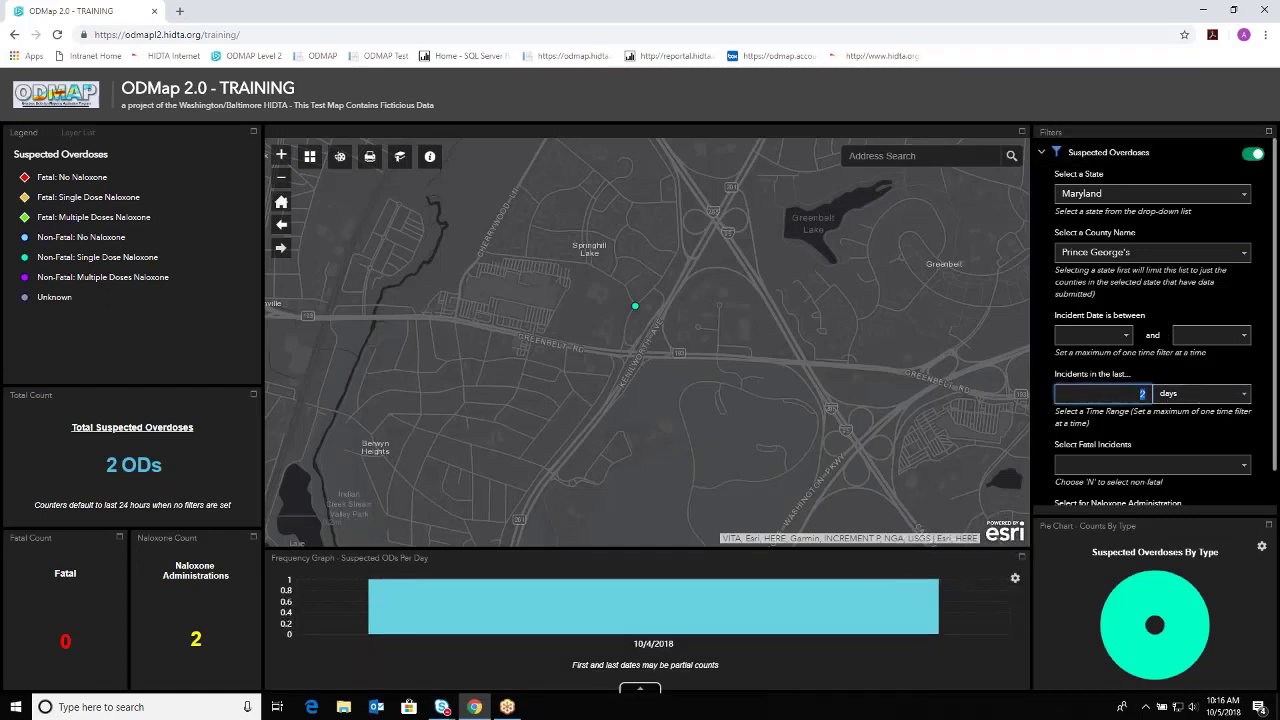
pyautogui.write('20')
pyautogui.press('Return')
# - Inspect the enlarged daily overdose graph for 9/18–10/4/2018, then restore the dashboard
pyautogui.click(1022, 558)
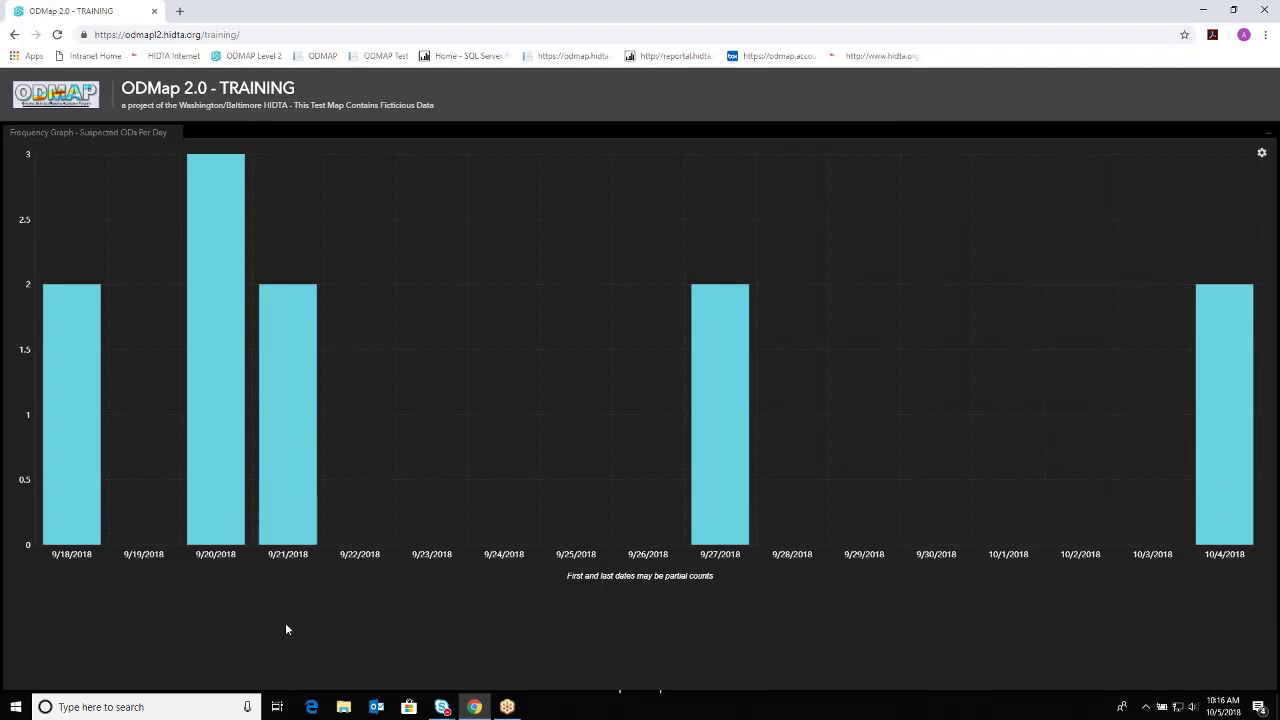
pyautogui.moveTo(205, 524)
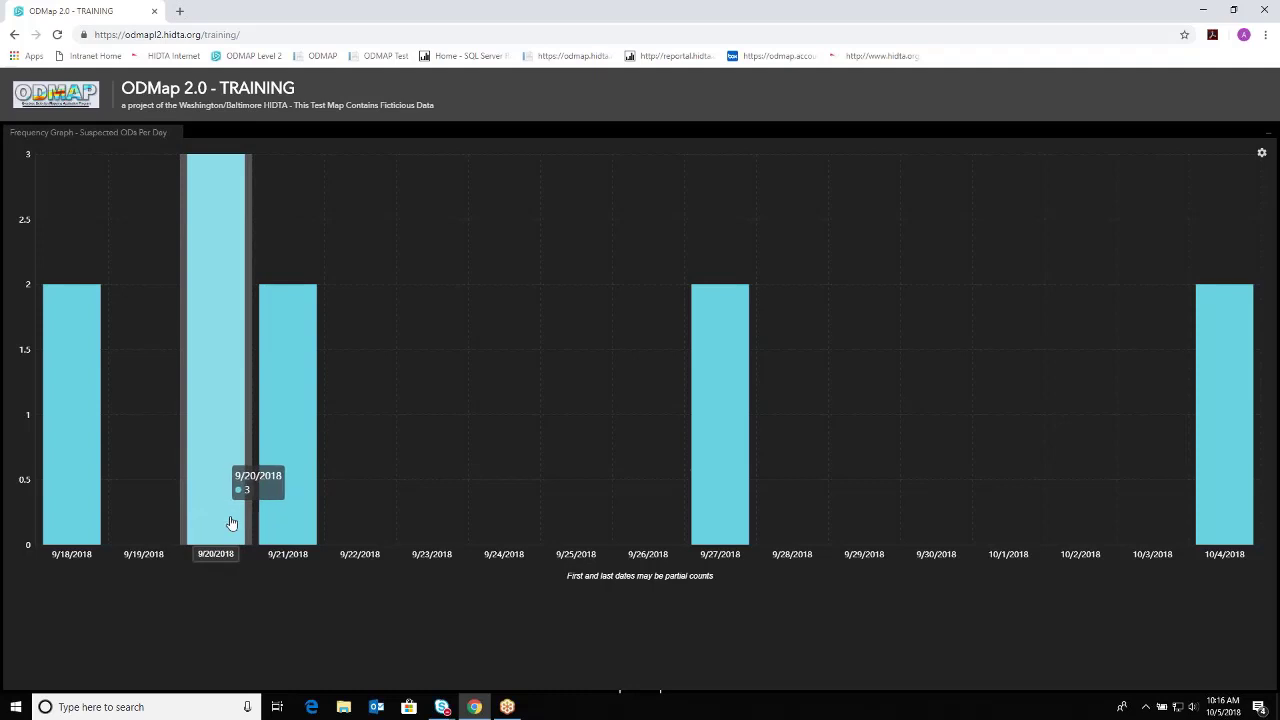
pyautogui.moveTo(271, 519)
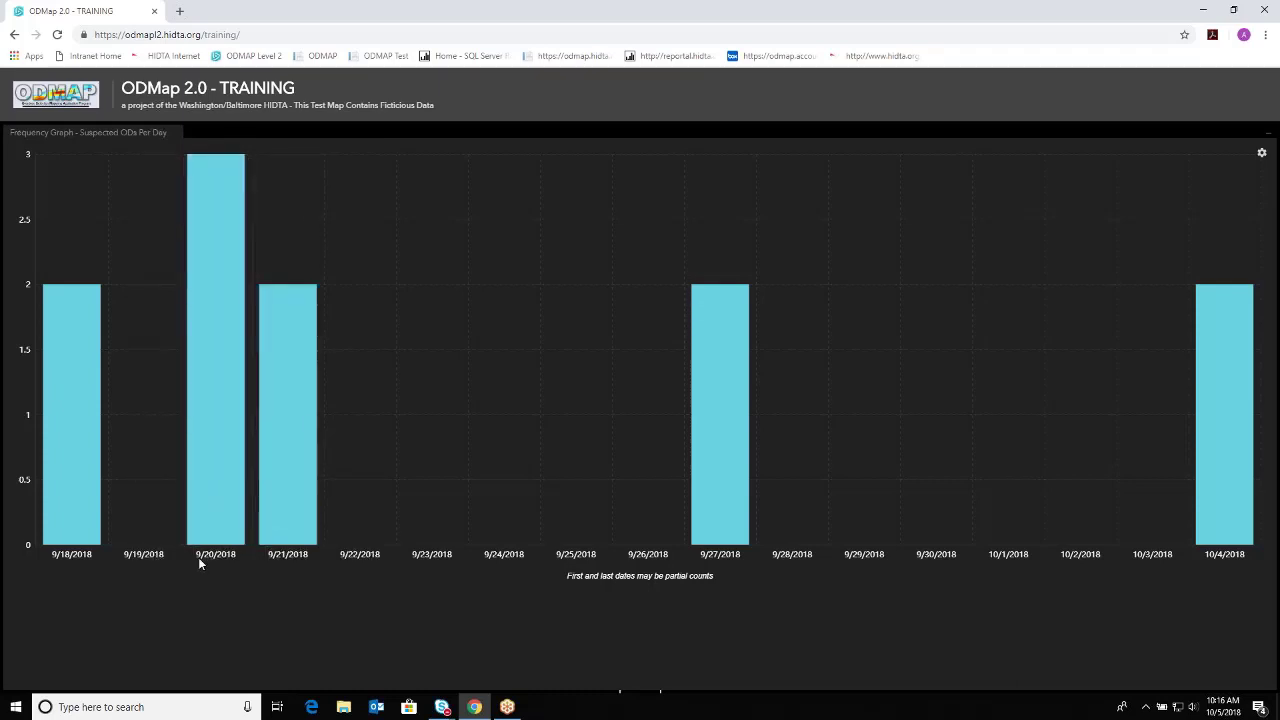
pyautogui.click(1270, 132)
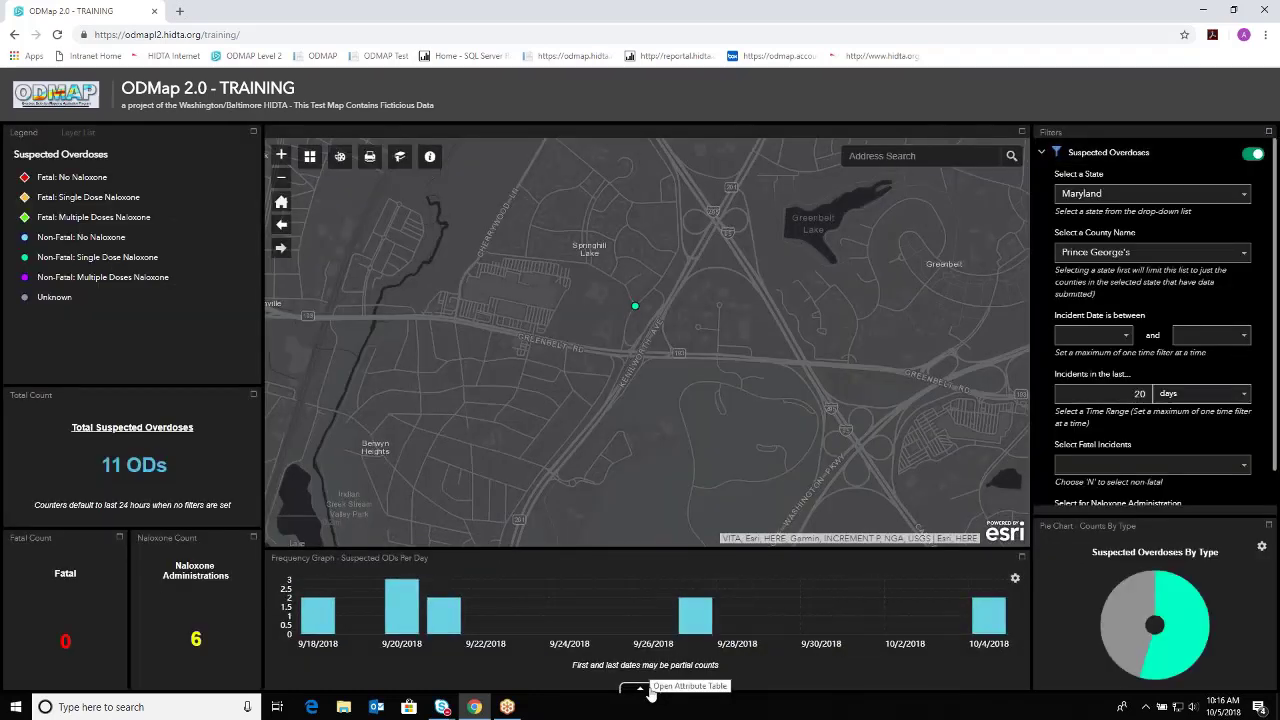
# - View the 11-record Suspected Overdoses table, then collapse it to show the counters and charts
pyautogui.click(640, 688)
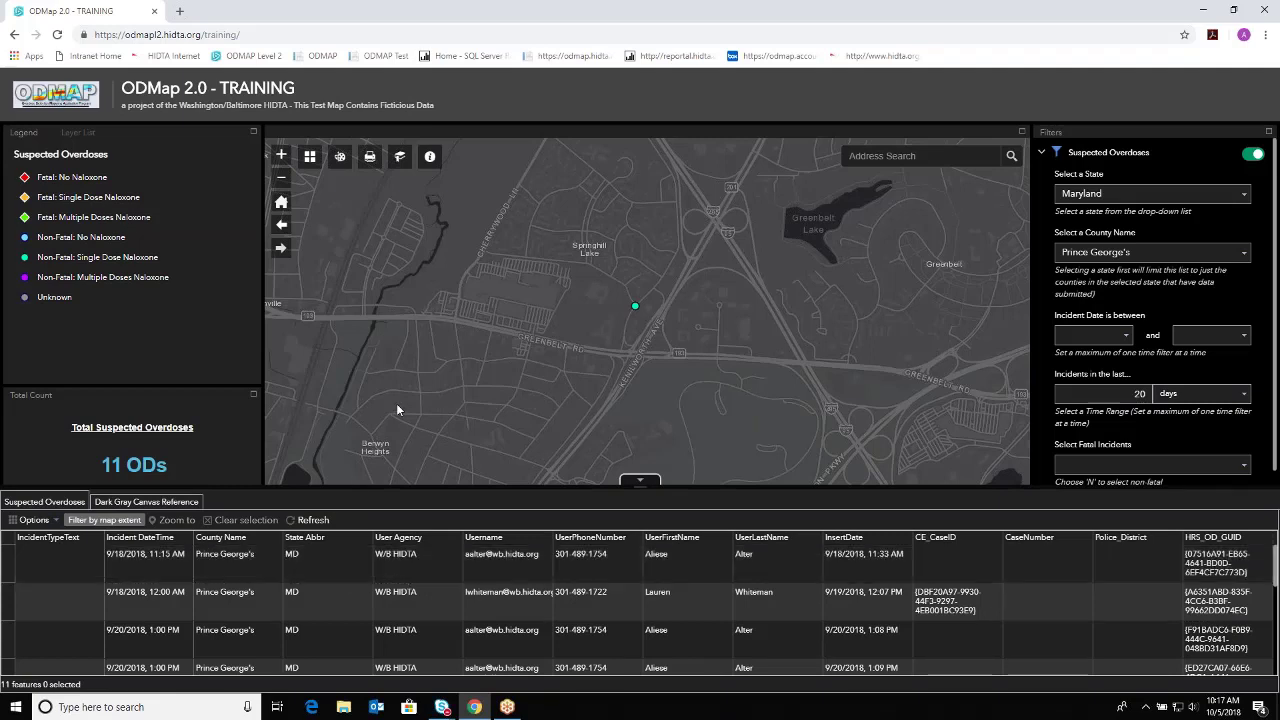
pyautogui.click(638, 484)
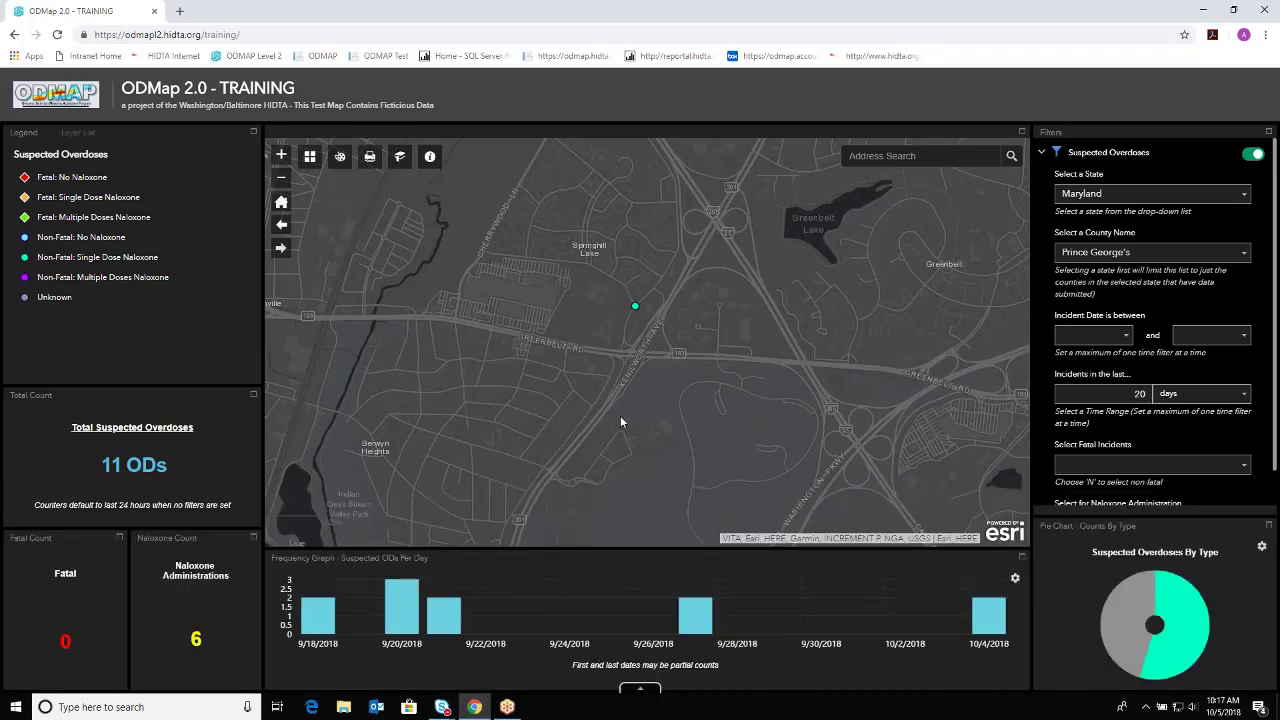
# - Zoom out and recenter the map on the Washington–Baltimore region
pyautogui.scroll(5, 616, 402)
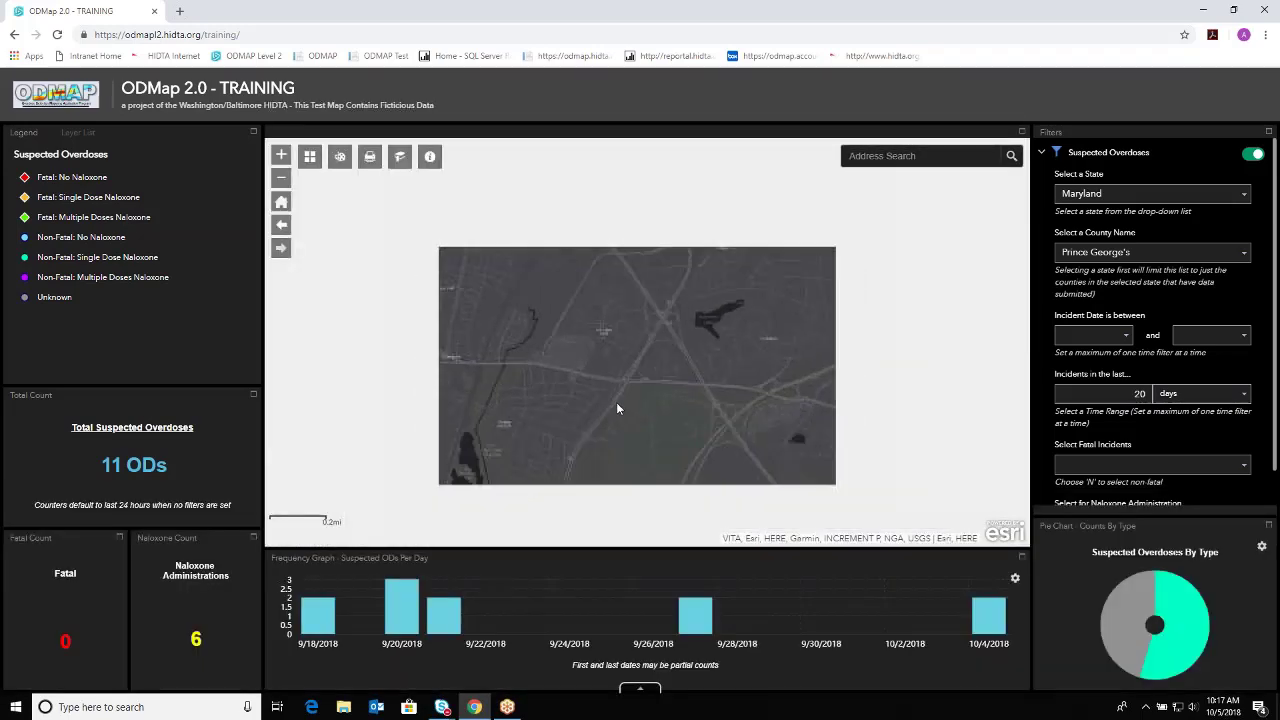
pyautogui.scroll(-5, 616, 401)
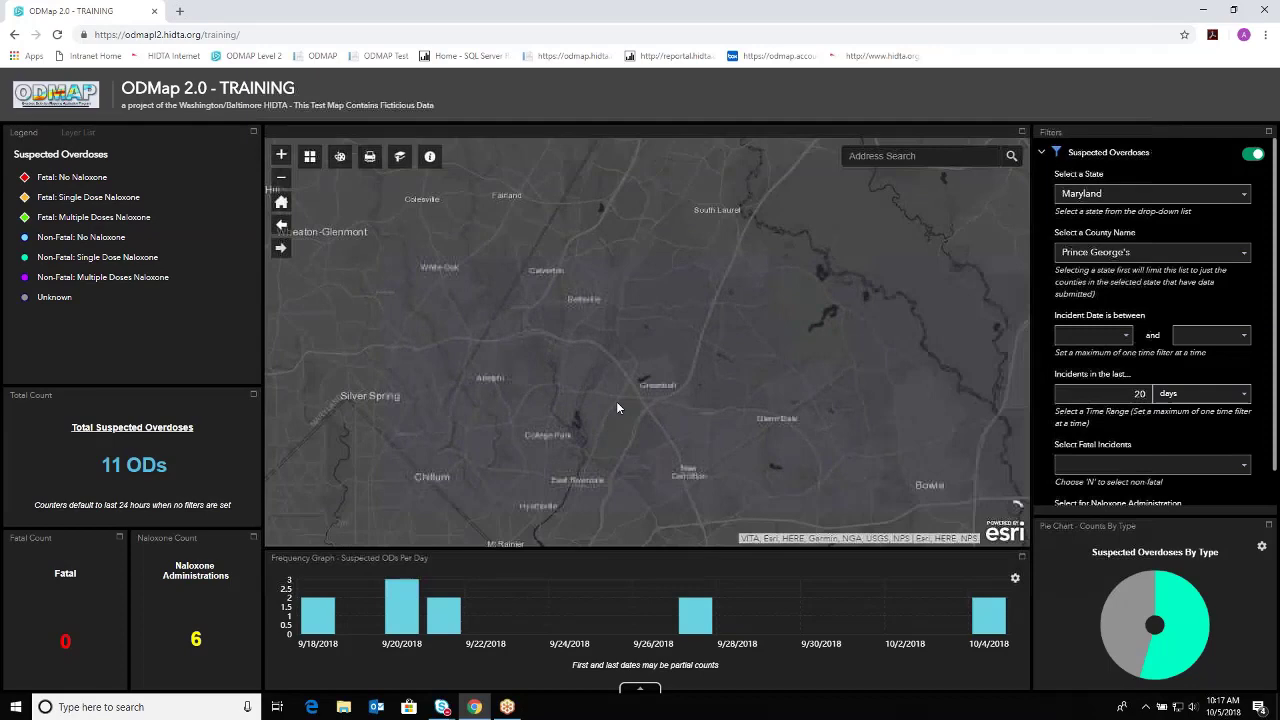
pyautogui.scroll(-4, 616, 401)
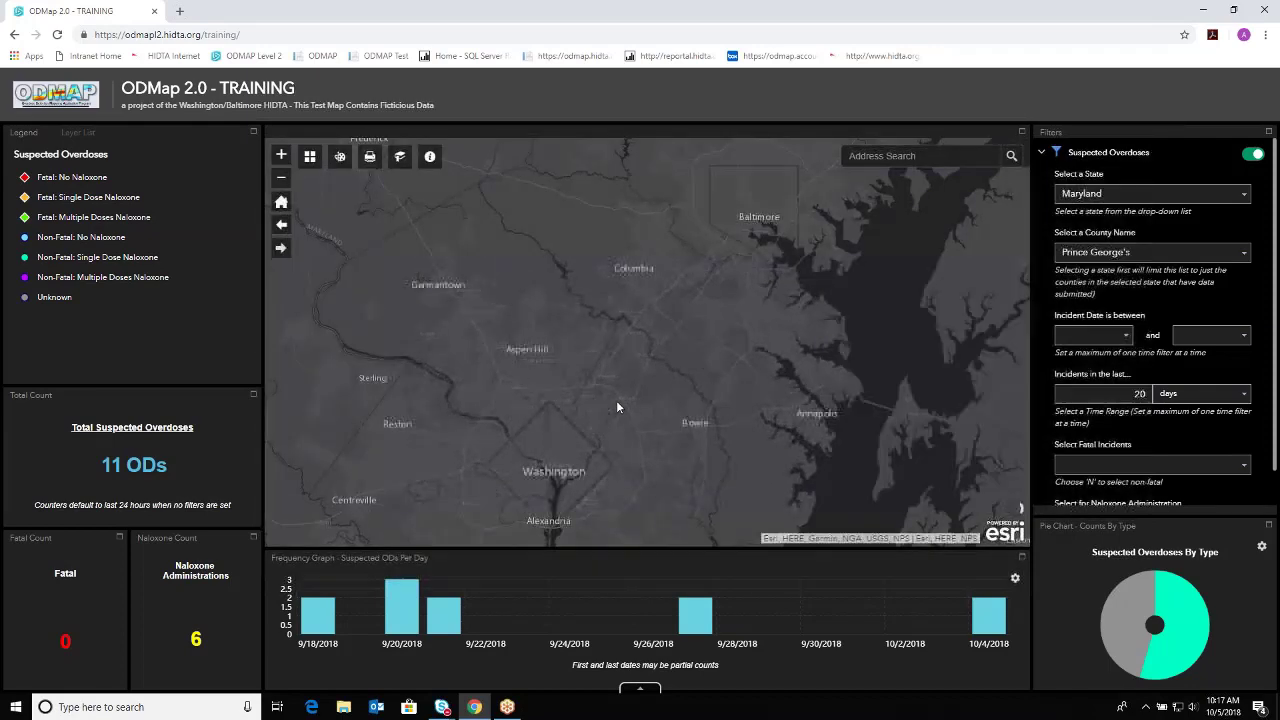
pyautogui.moveTo(615, 442); pyautogui.dragTo(708, 367)
# - Clear the 20-day incident limit so 581 ODs and 196 fatal show for Prince George's
pyautogui.doubleClick(1139, 393)
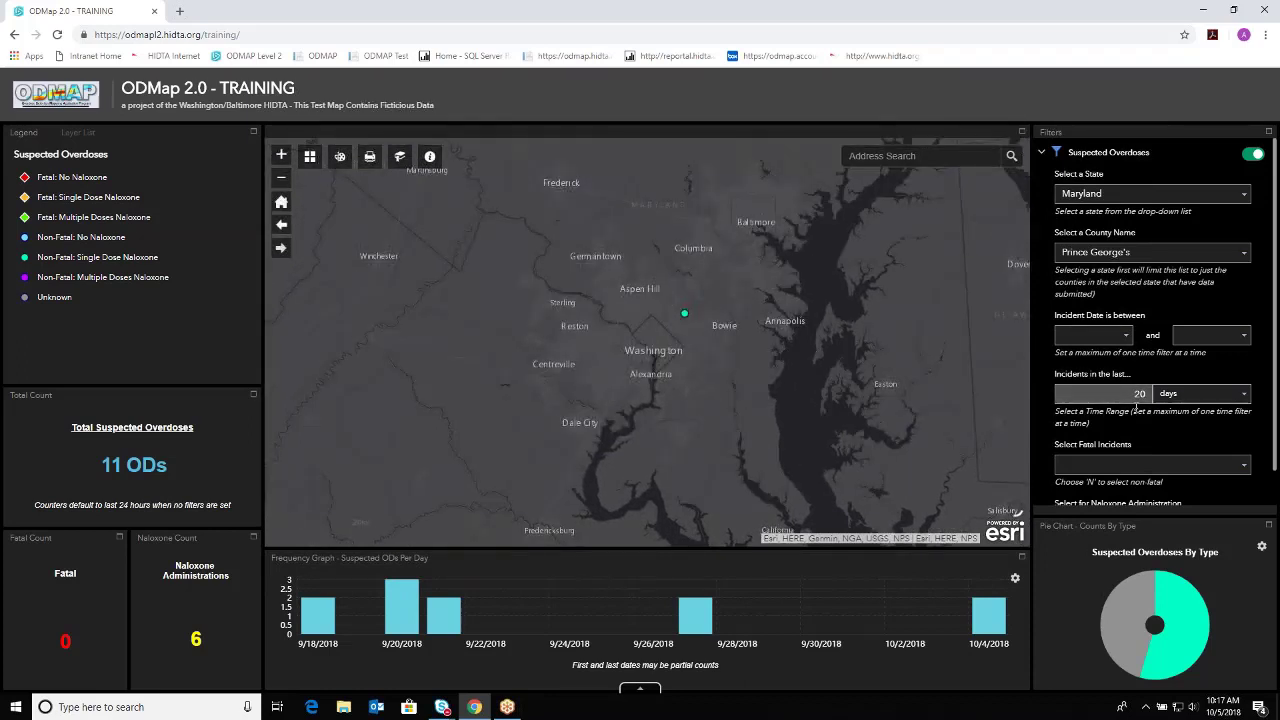
pyautogui.press('BackSpace')
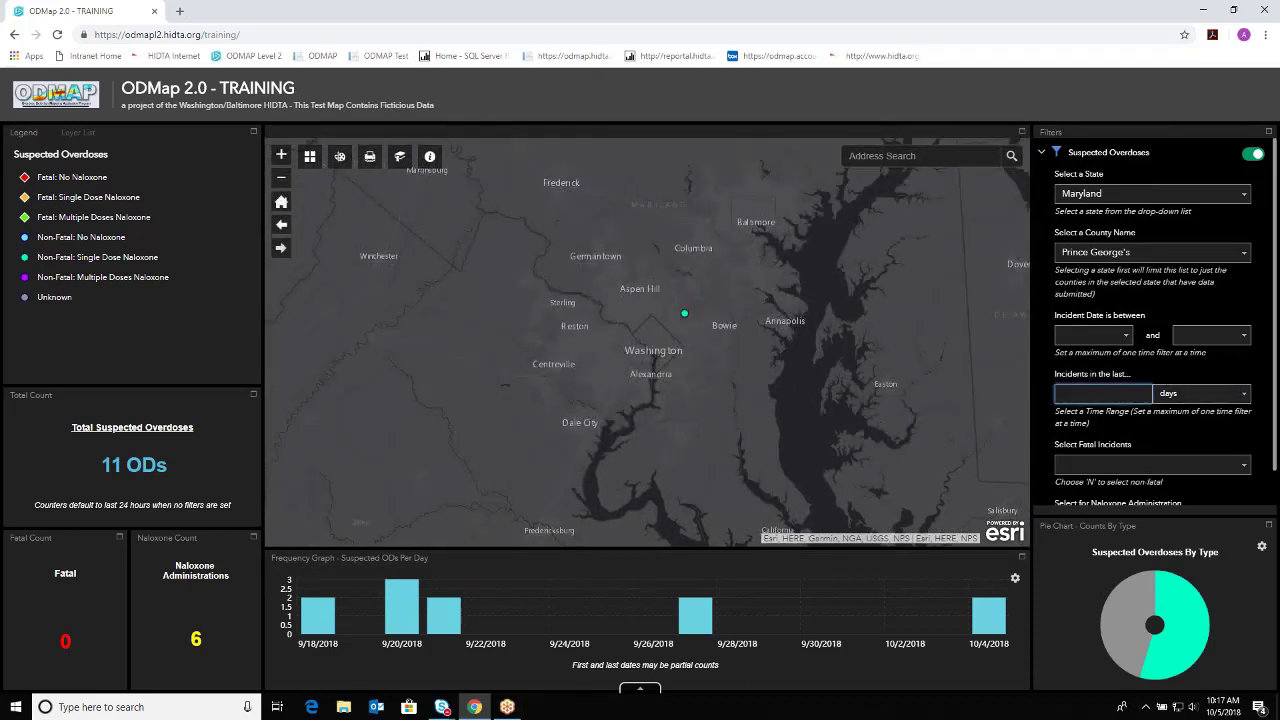
pyautogui.click(1172, 292)
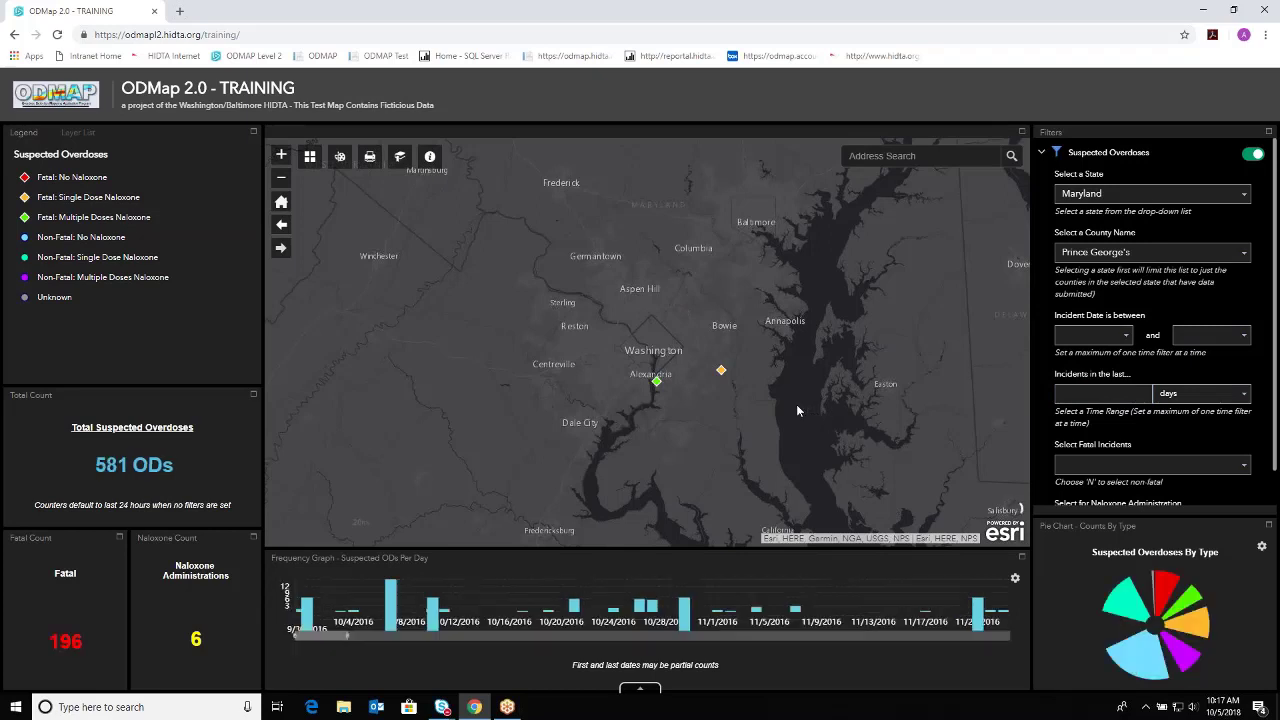
# - Draw a green circle around the overdose cluster just north of Washington
pyautogui.click(340, 165)
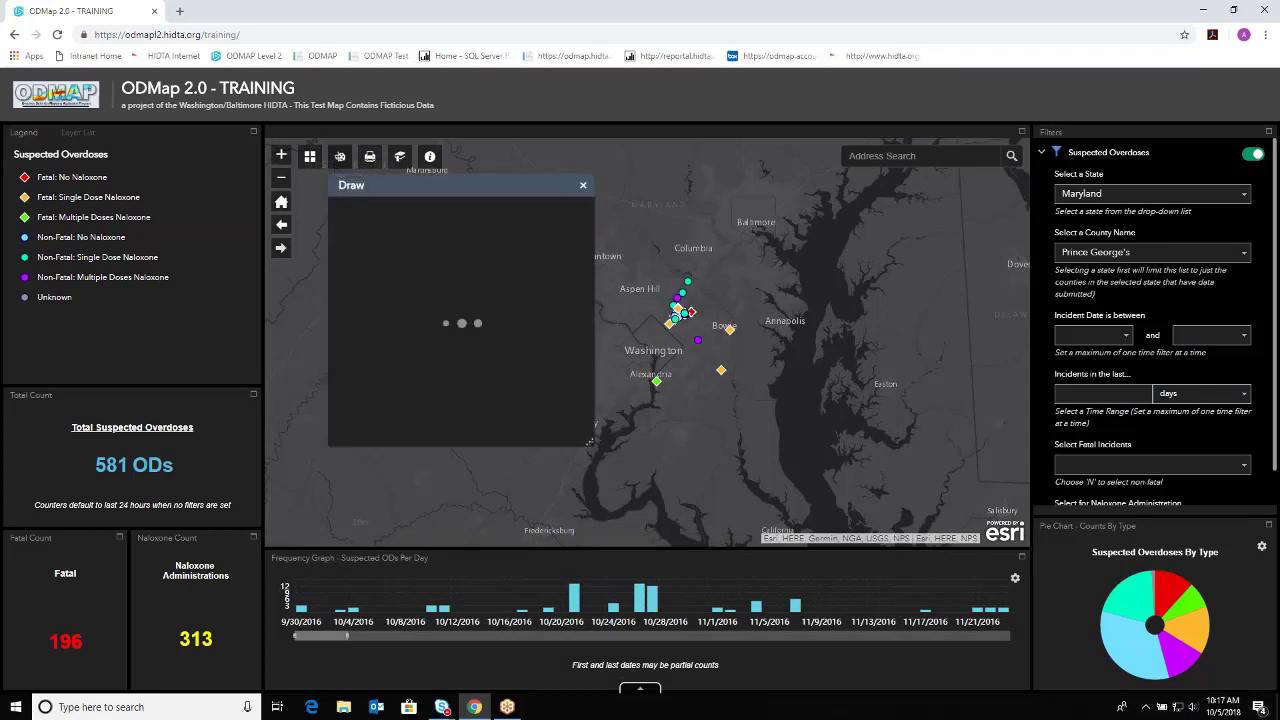
pyautogui.click(350, 273)
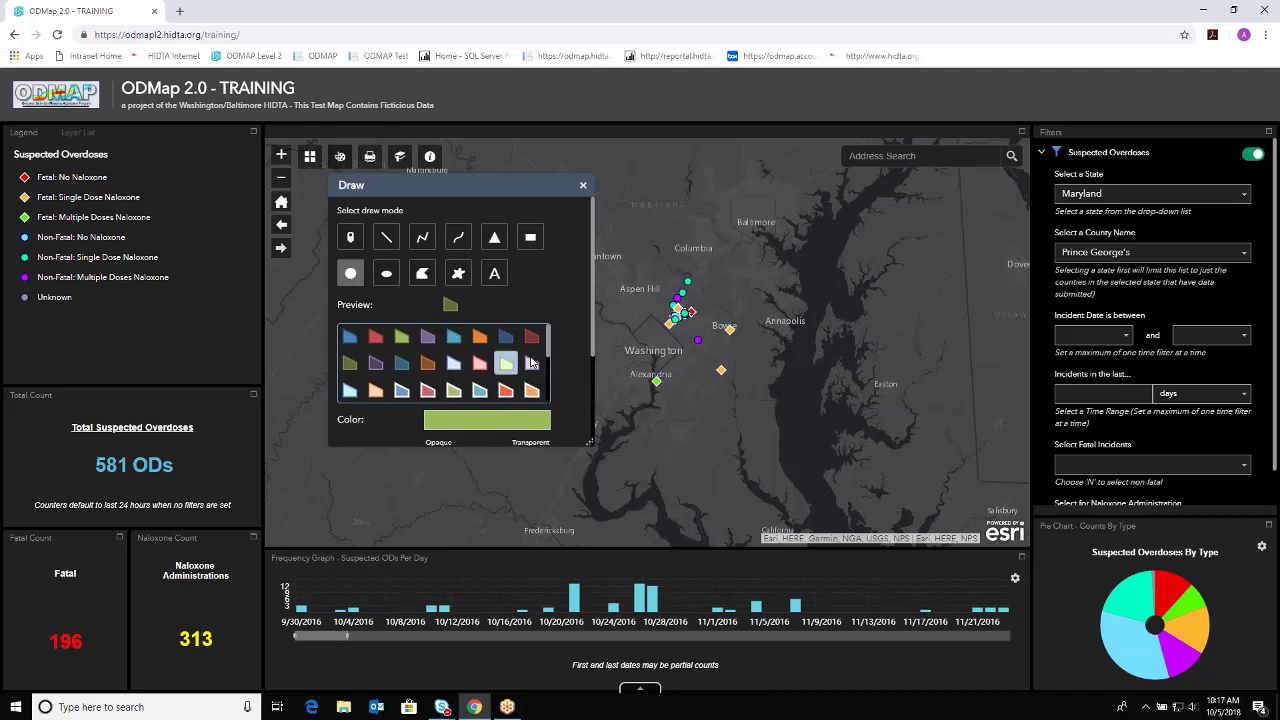
pyautogui.moveTo(667, 306); pyautogui.dragTo(686, 332)
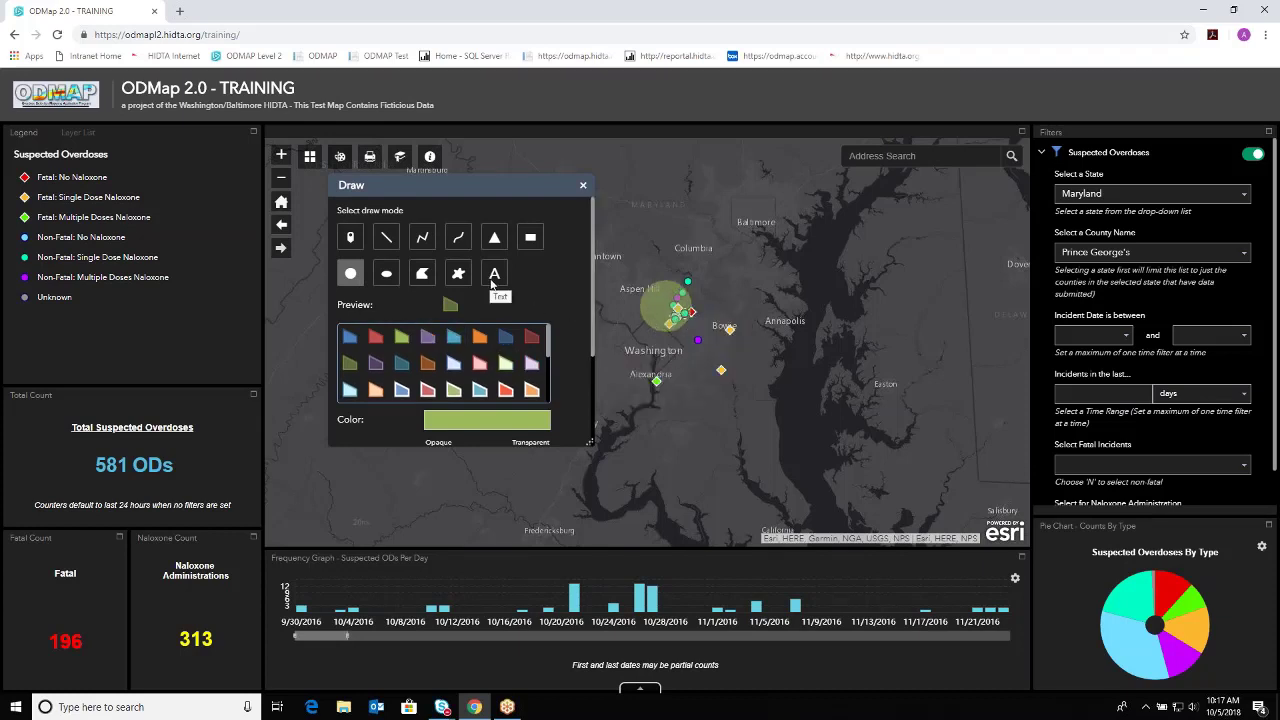
pyautogui.click(494, 278)
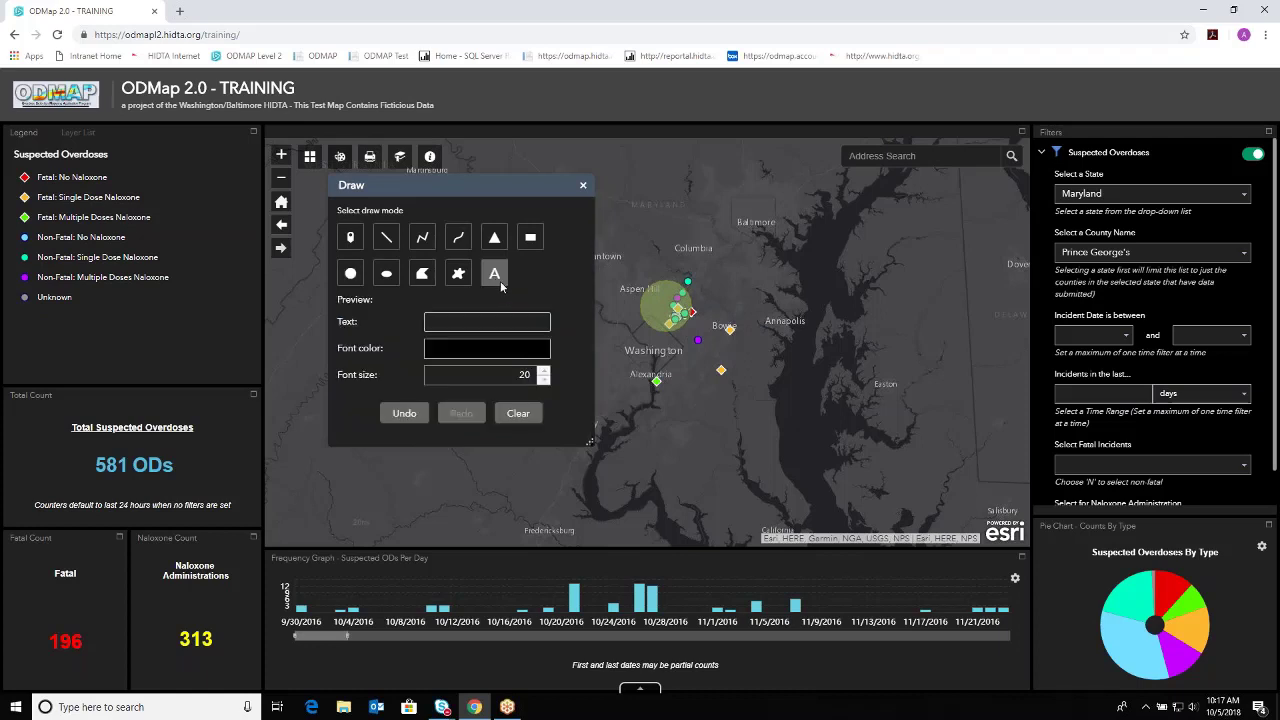
pyautogui.click(583, 187)
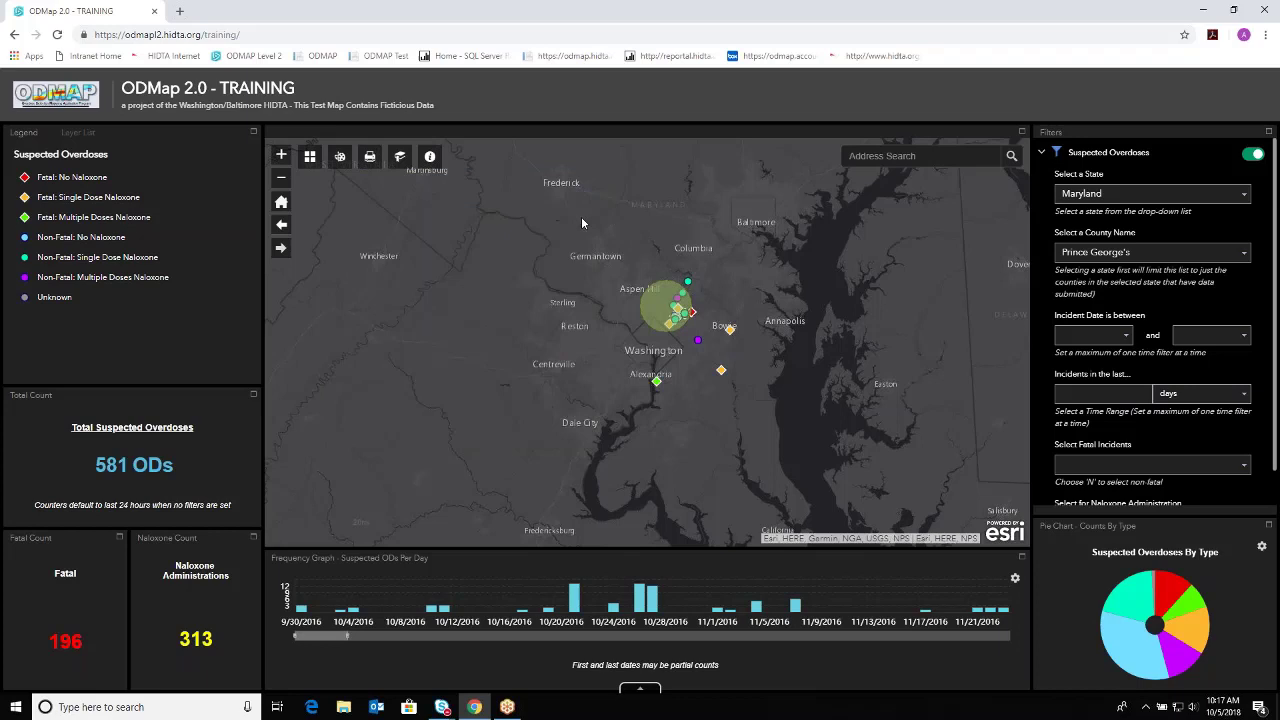
pyautogui.click(370, 158)
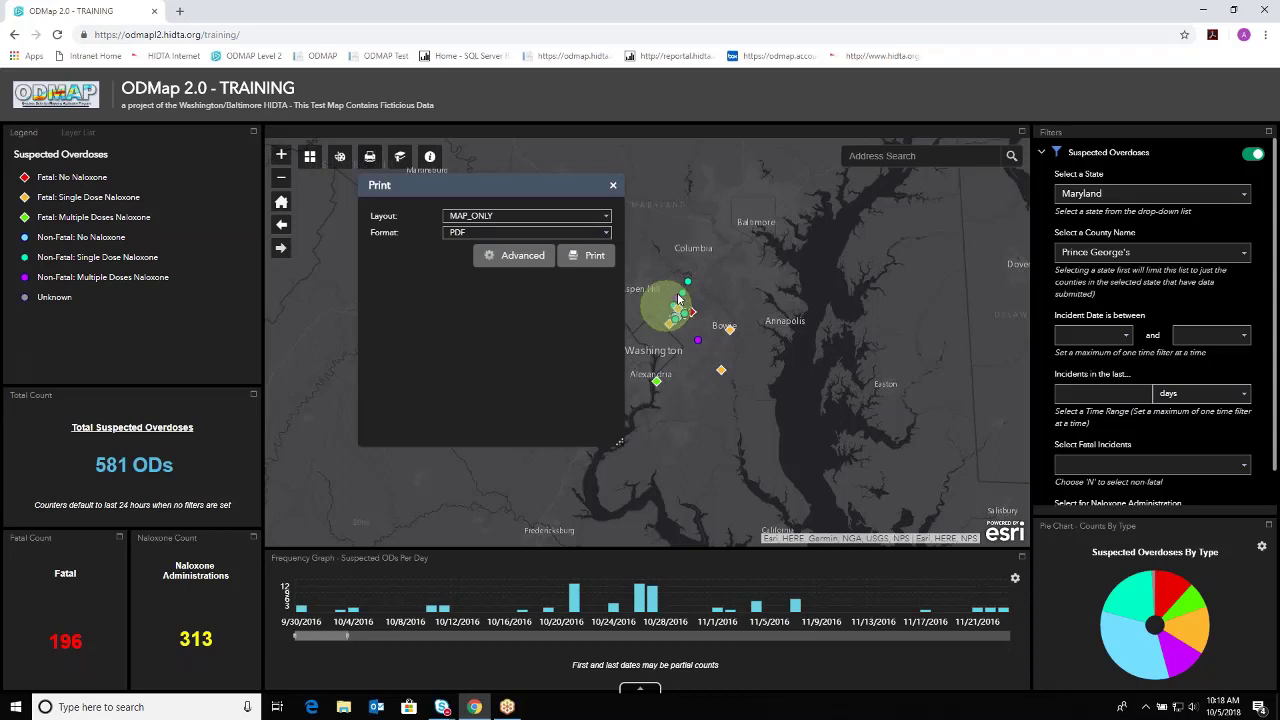
pyautogui.click(613, 186)
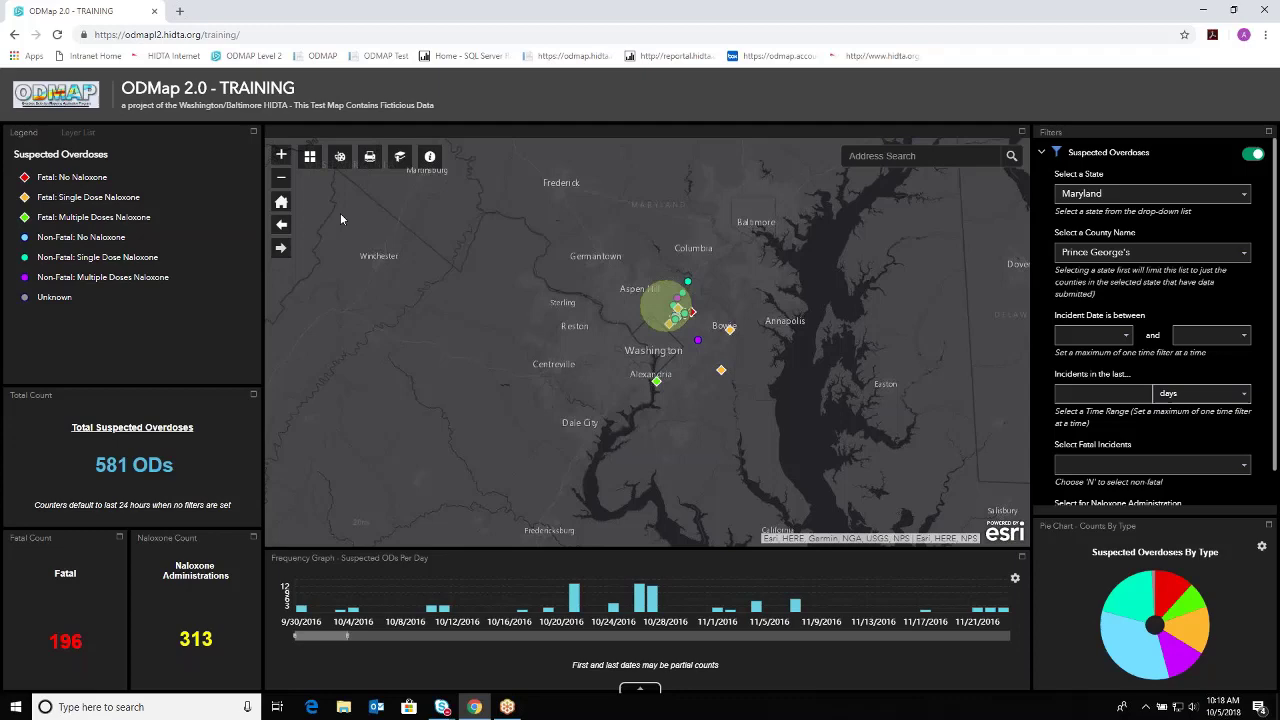
# - Try the Streets and Imagery with Labels basemaps, then settle on OpenStreetMap
pyautogui.click(312, 160)
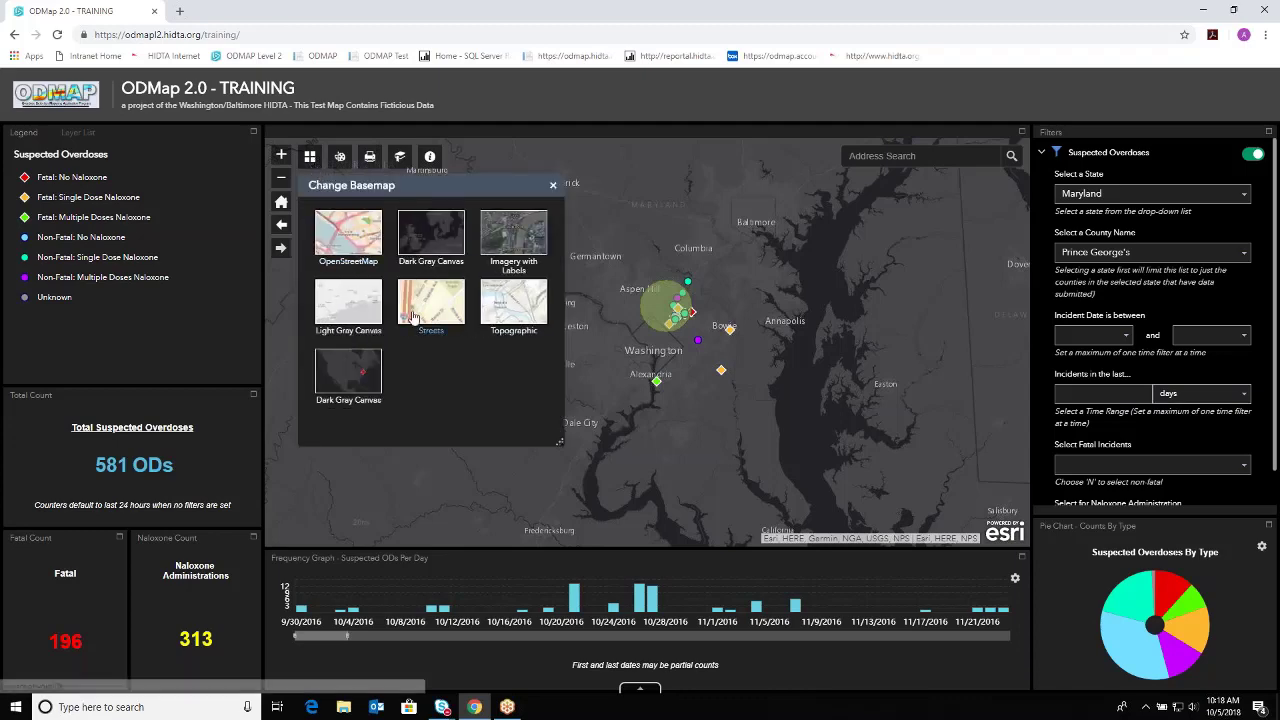
pyautogui.click(421, 308)
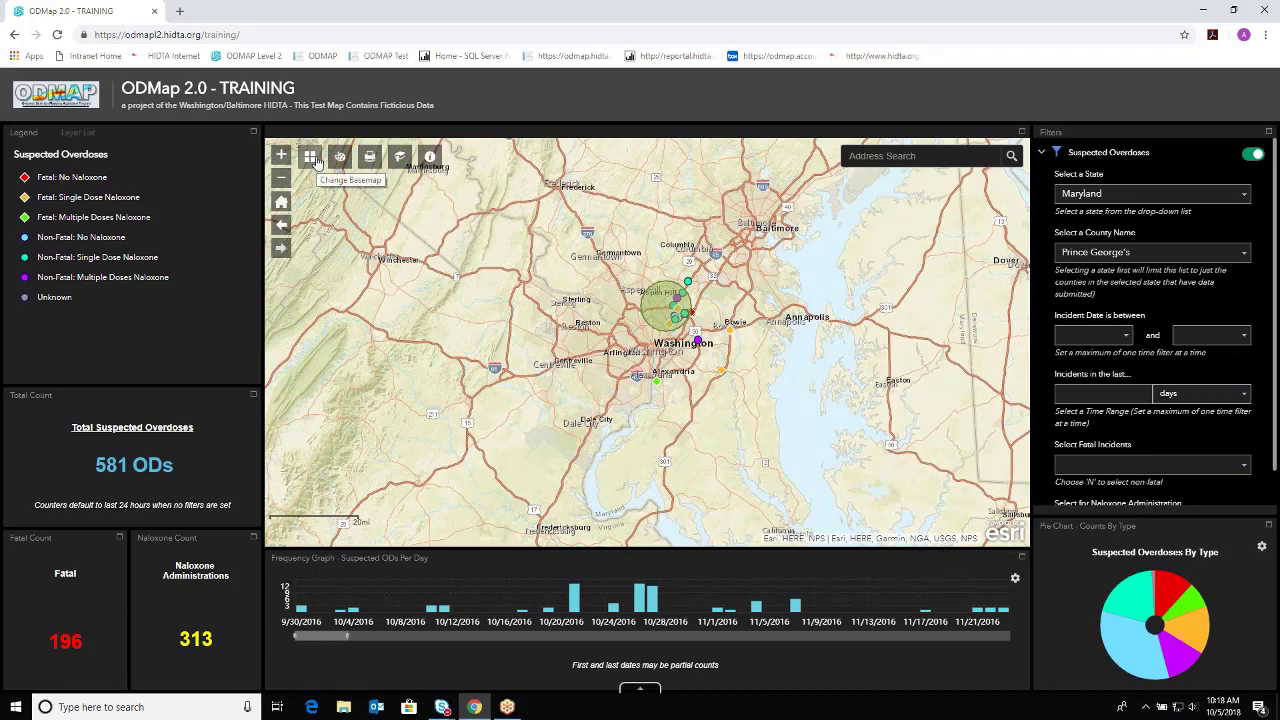
pyautogui.click(311, 157)
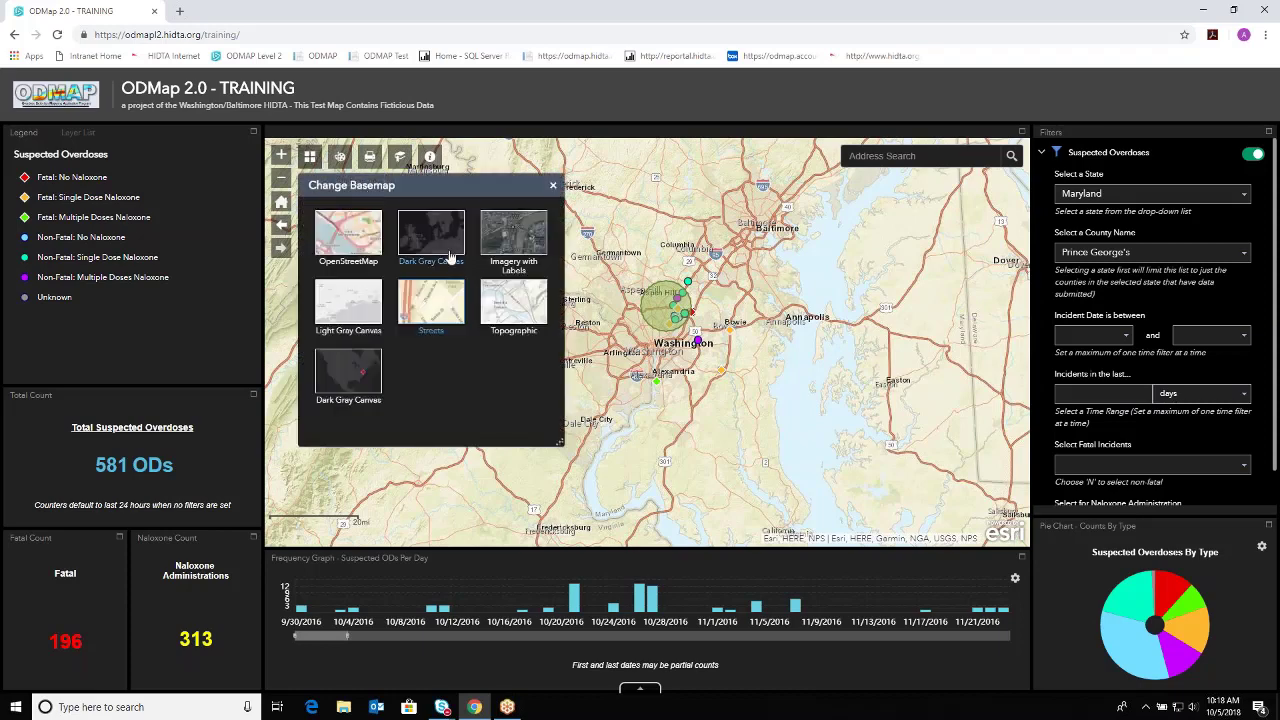
pyautogui.click(515, 248)
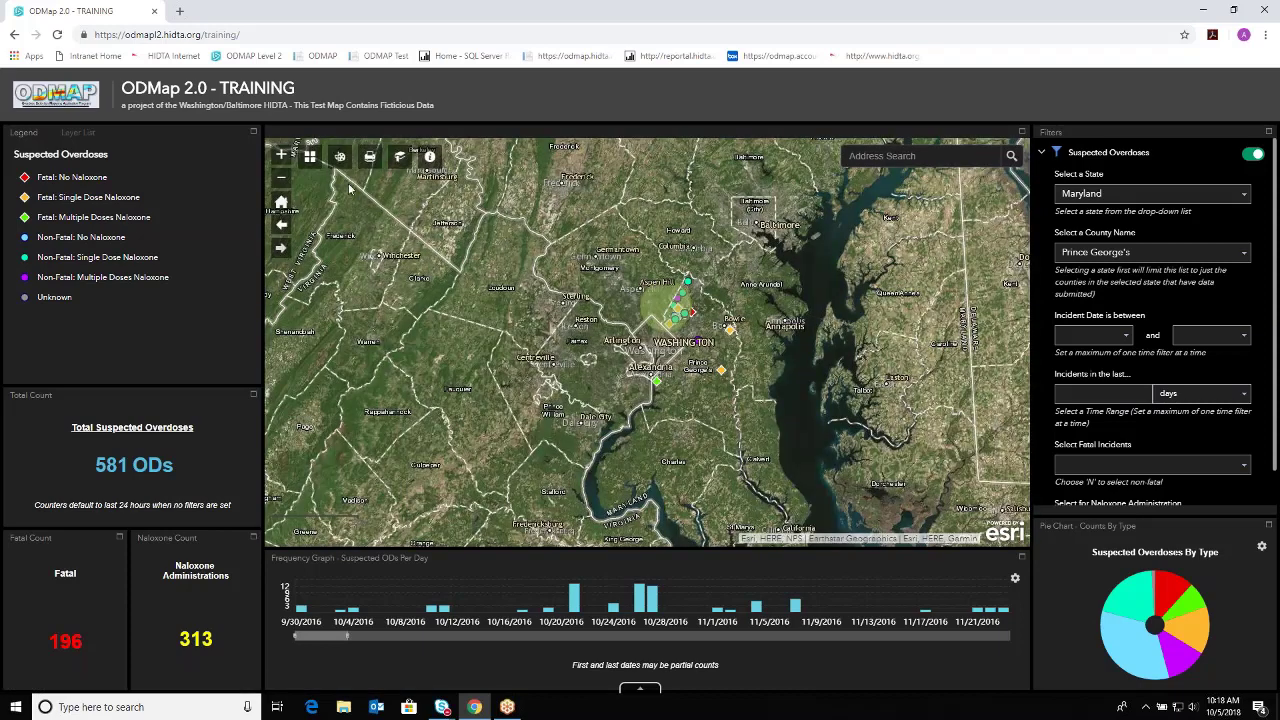
pyautogui.click(311, 162)
pyautogui.click(341, 234)
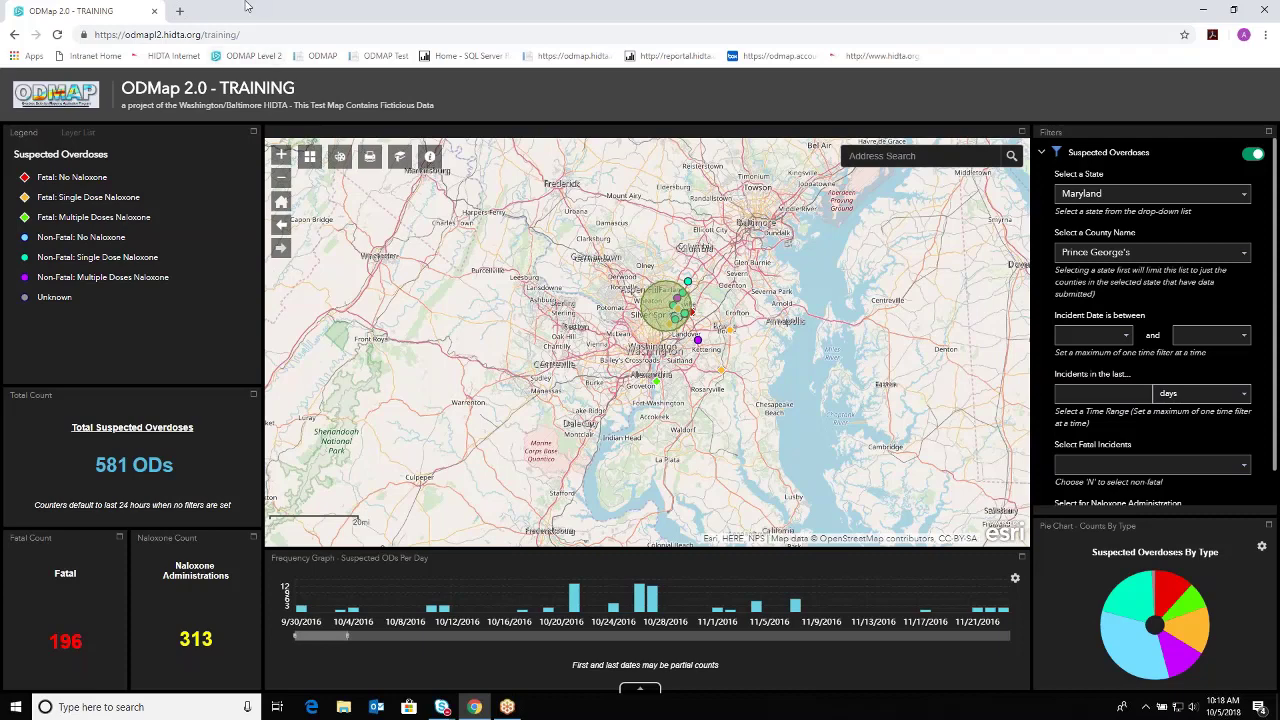
# - In a new tab, go from the HIDTA site's ODMAP section to ODMAP Training Material
pyautogui.click(182, 12)
pyautogui.click(176, 55)
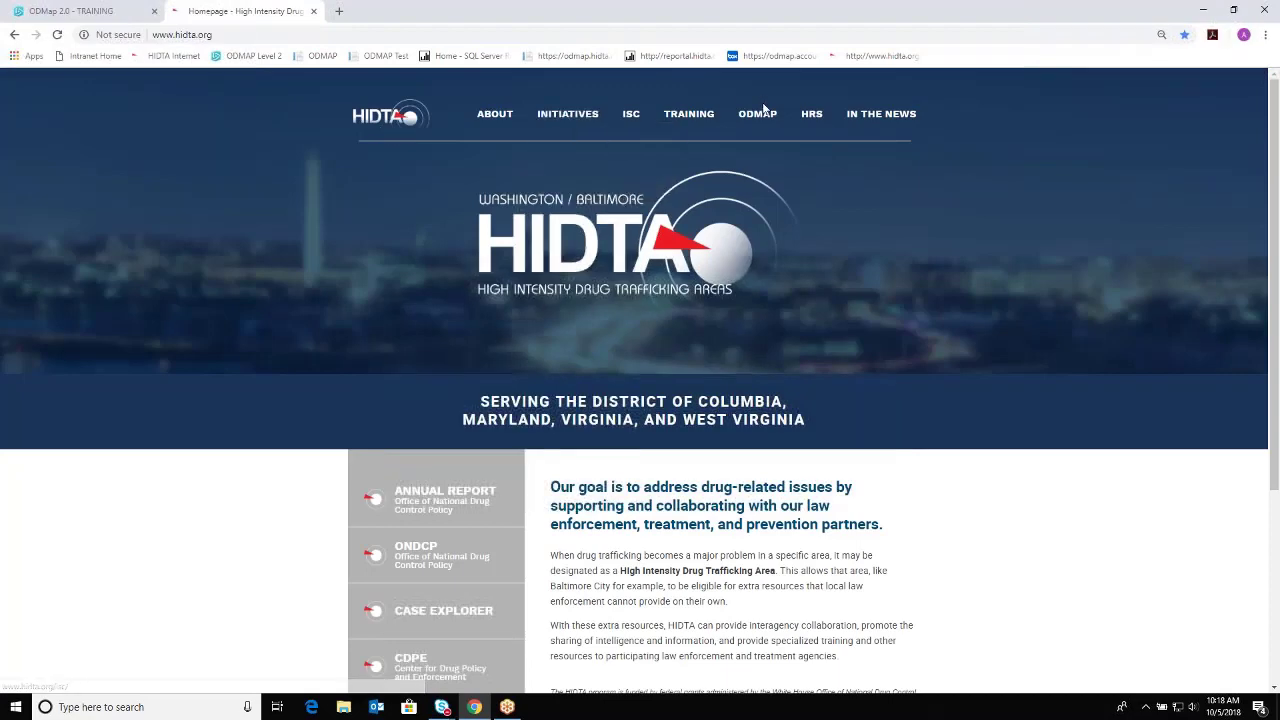
pyautogui.click(760, 120)
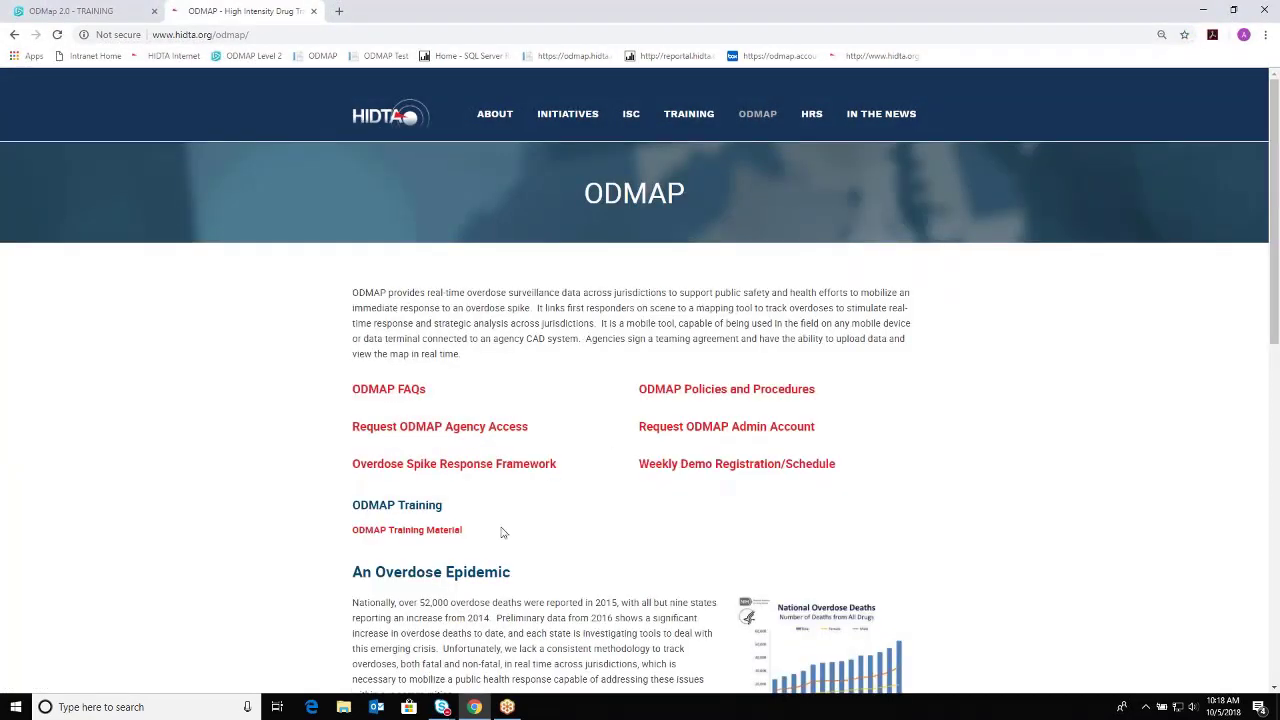
pyautogui.click(440, 532)
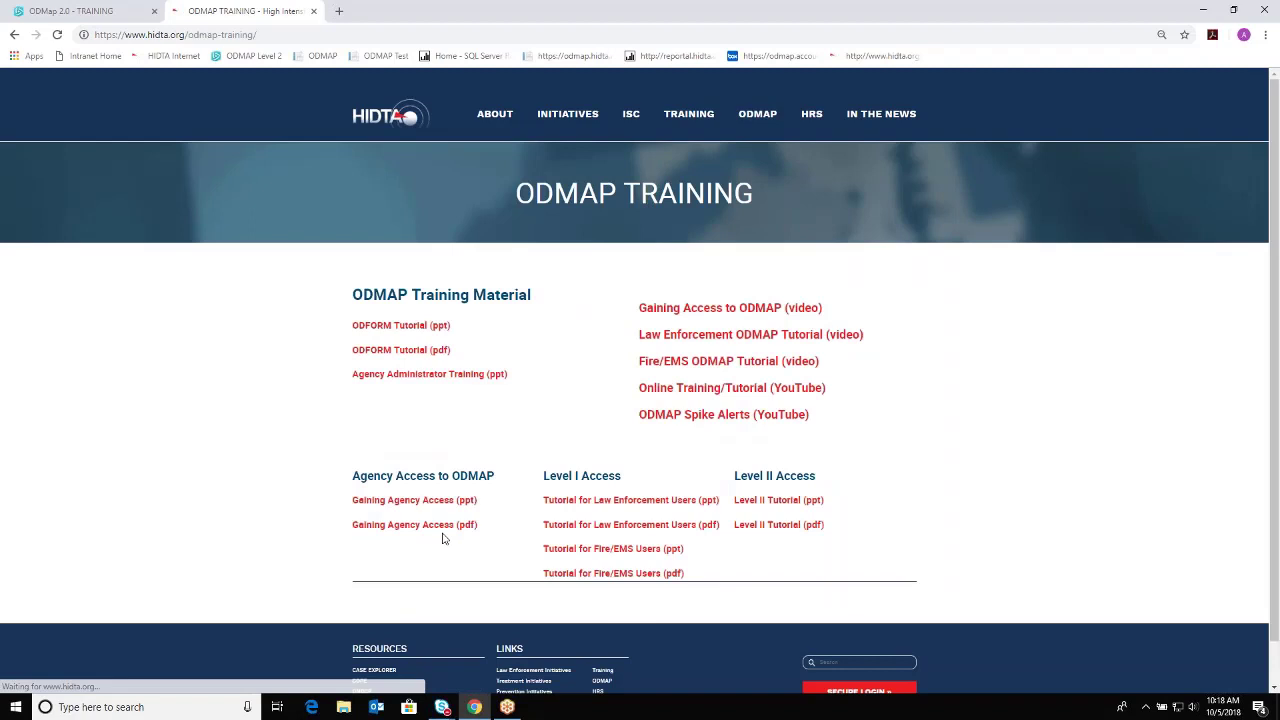